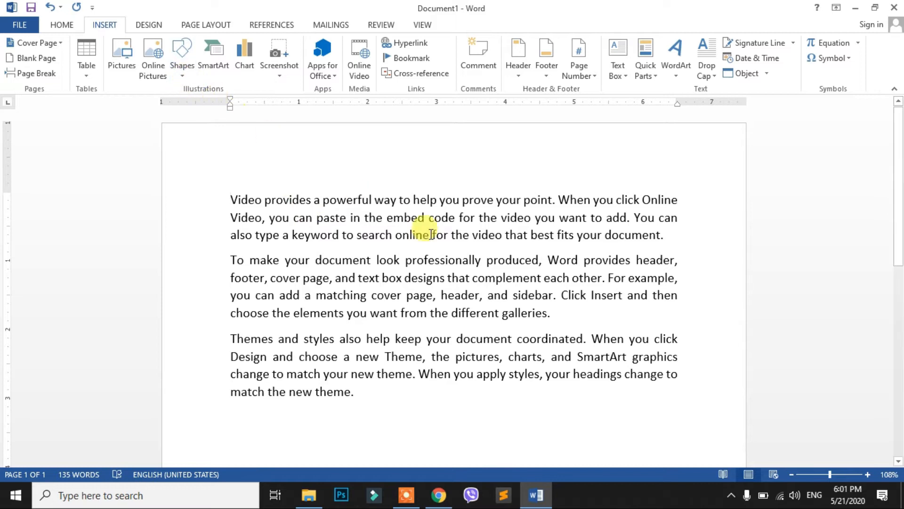
Step: Add three blank paragraphs after the first paragraph, ending "best fits your document."
left_click(667, 235)
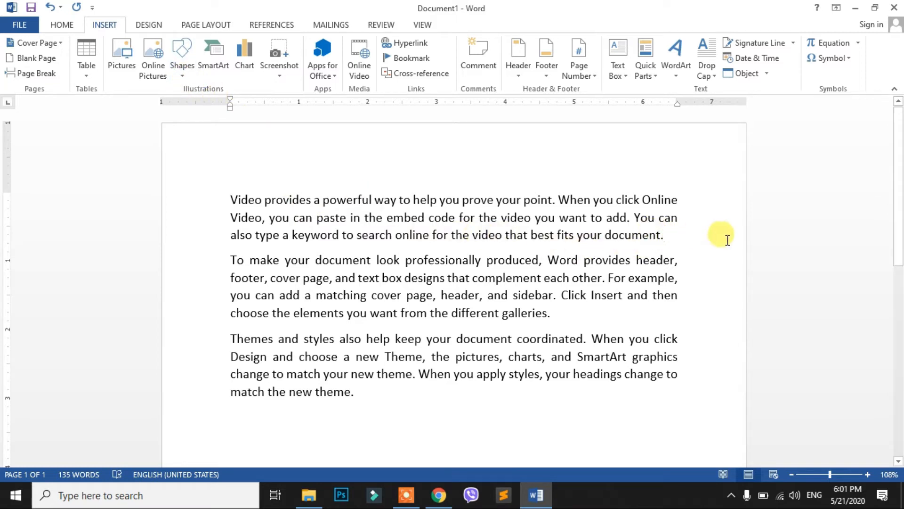
key("Return")
key("Return")
key("Return")
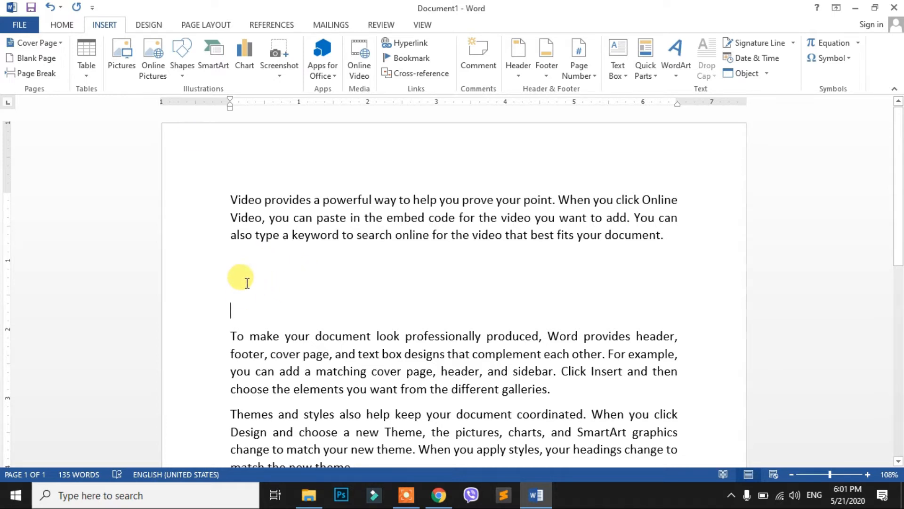
Step: Draw a rounded rectangle about 1.28" high and 2.24" wide in the blank space below the first paragraph
left_click(179, 75)
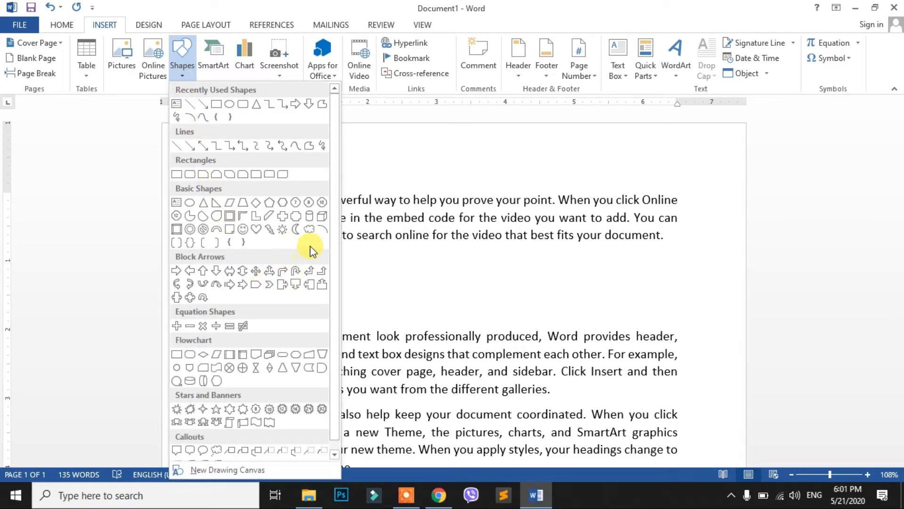
left_click(245, 112)
mouse_move(242, 251)
left_mouse_down()
mouse_move(282, 285)
mouse_move(399, 338)
left_mouse_up()
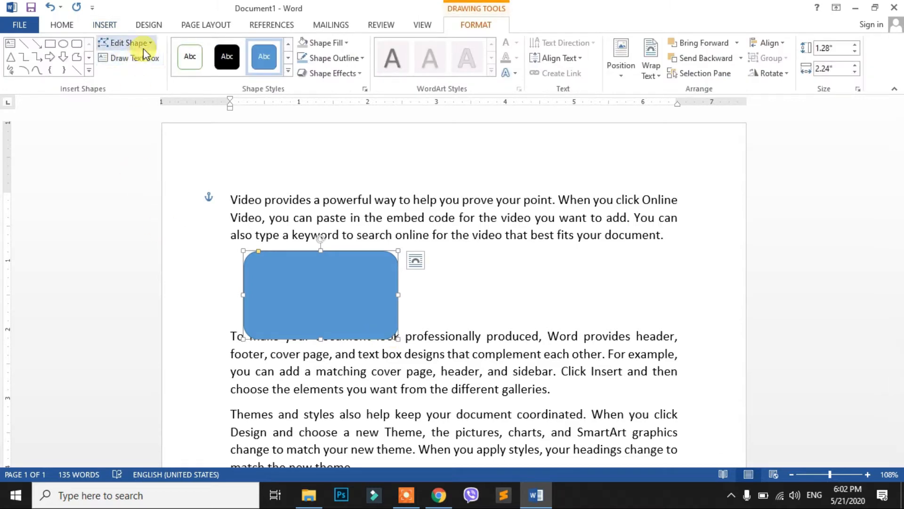
Step: Draw a sun shape about 1.27" high and 1.66" wide to the right of the rounded rectangle
left_click(89, 71)
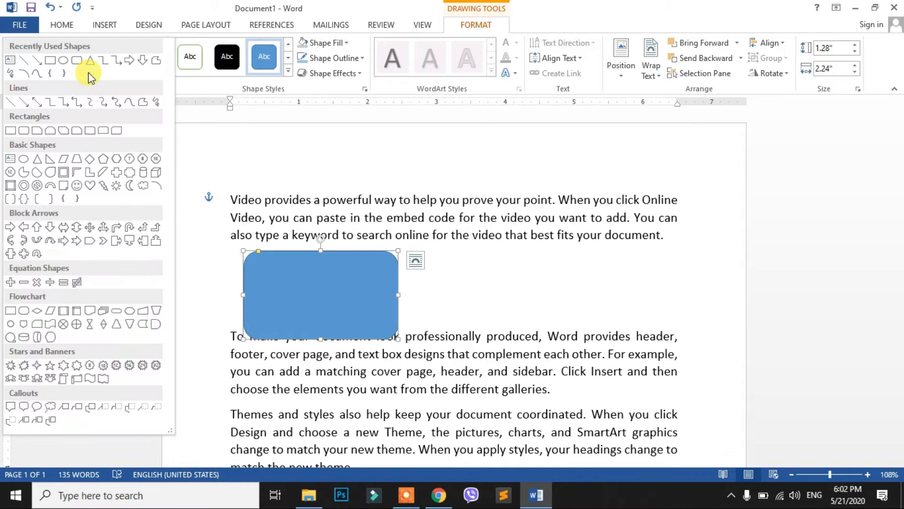
left_click(116, 186)
left_click_drag(473, 266, 589, 353)
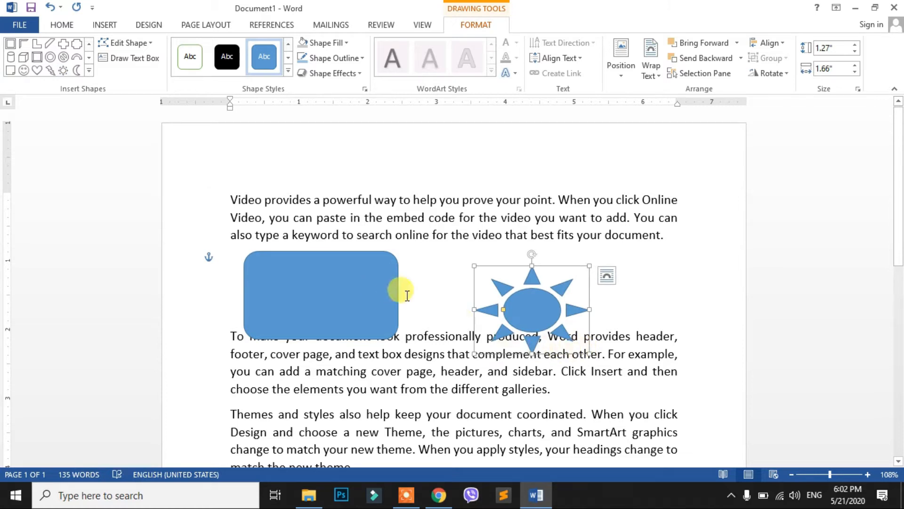
Step: Draw a smiley face about 1.13" high and 1.52" wide over the middle of the first paragraph and deselect it
left_click(24, 71)
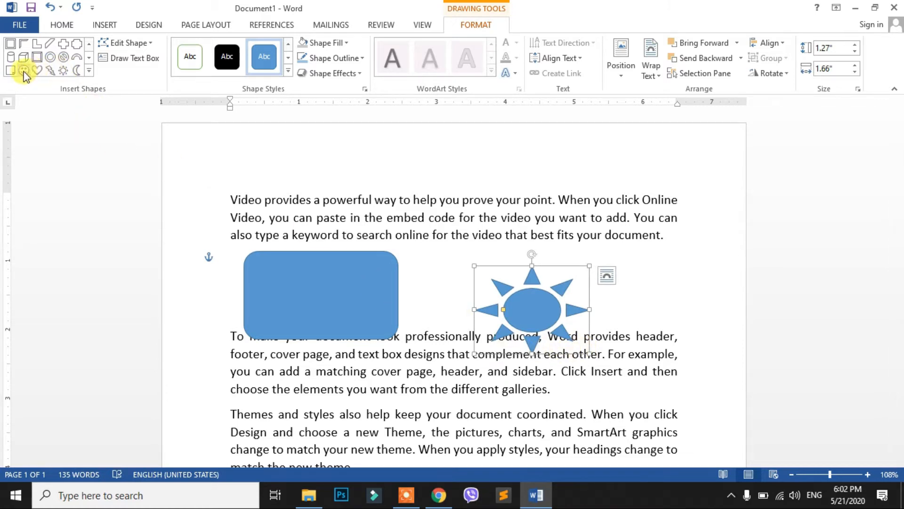
left_click_drag(376, 156, 481, 234)
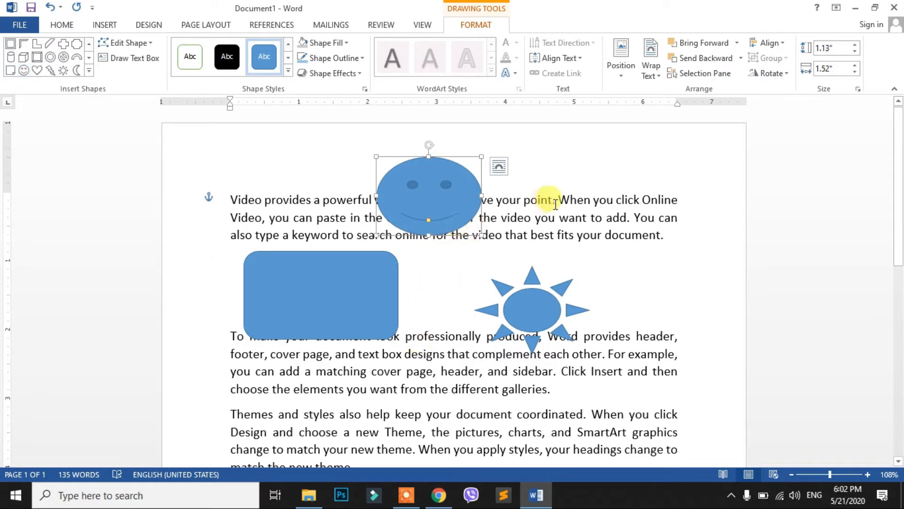
left_click(538, 234)
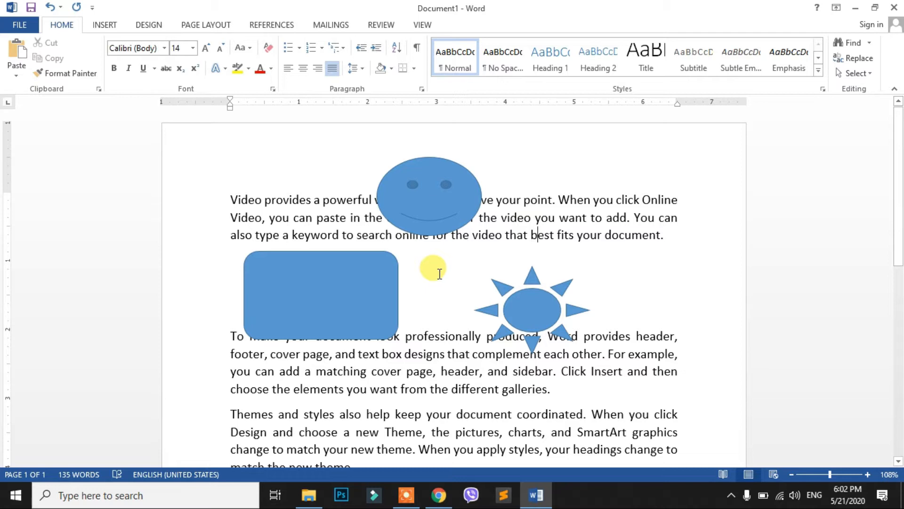
Step: Change the rounded rectangle into a teardrop shape and deselect it
left_click(368, 281)
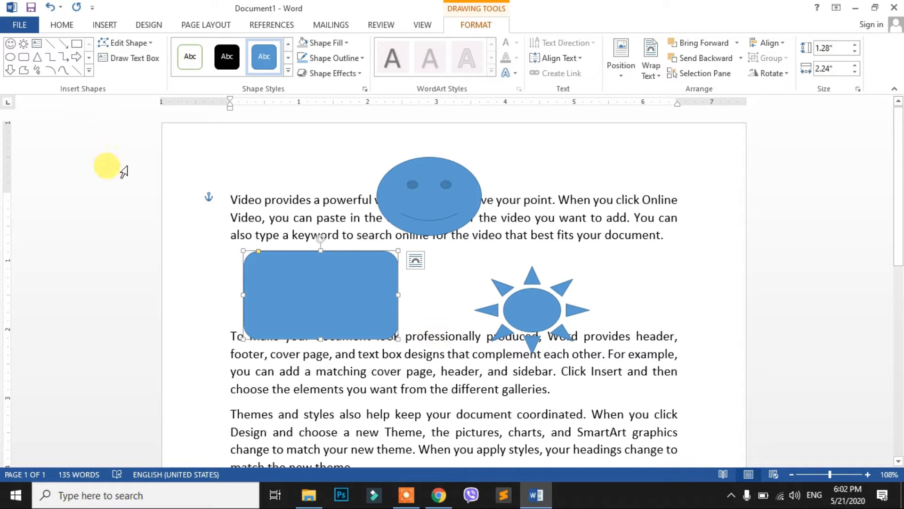
left_click(119, 46)
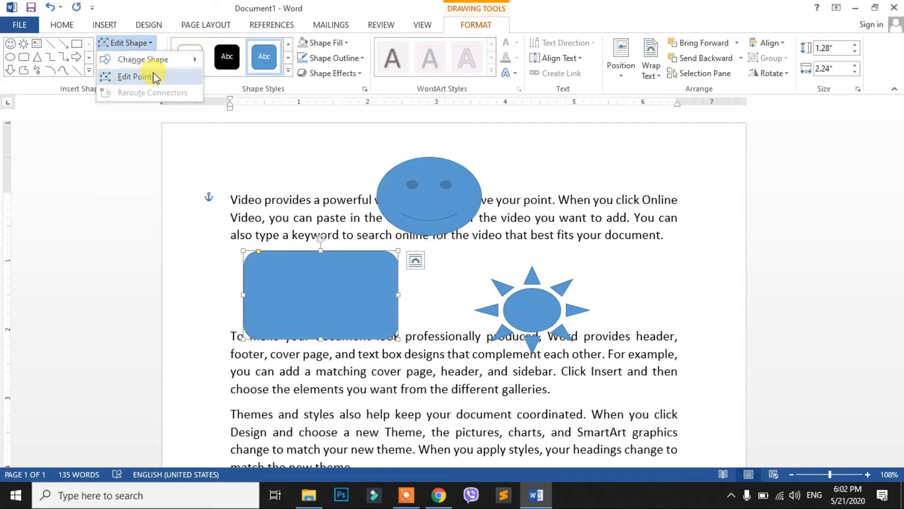
mouse_move(157, 61)
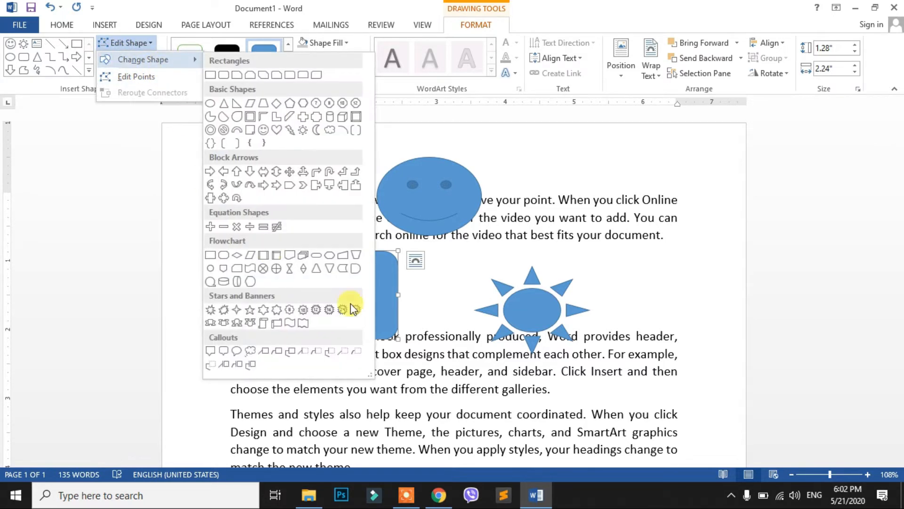
left_click(427, 434)
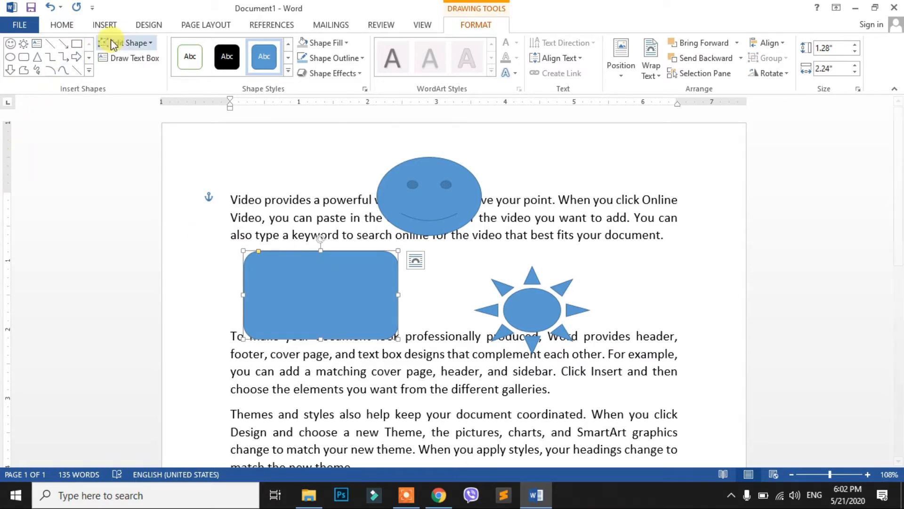
left_click(134, 43)
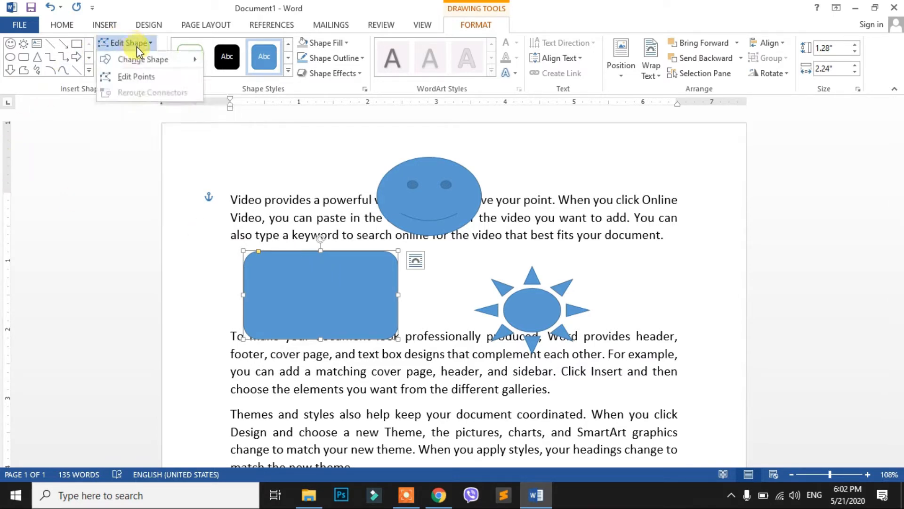
mouse_move(151, 65)
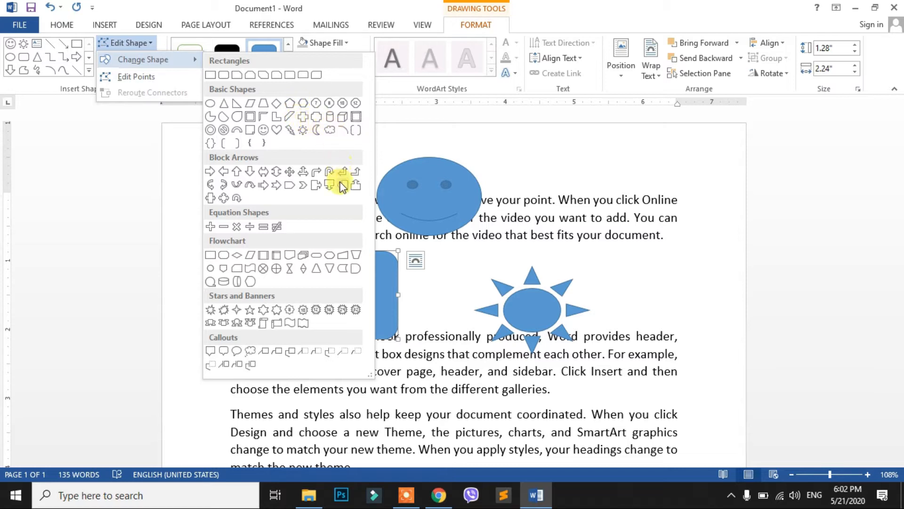
left_click(235, 119)
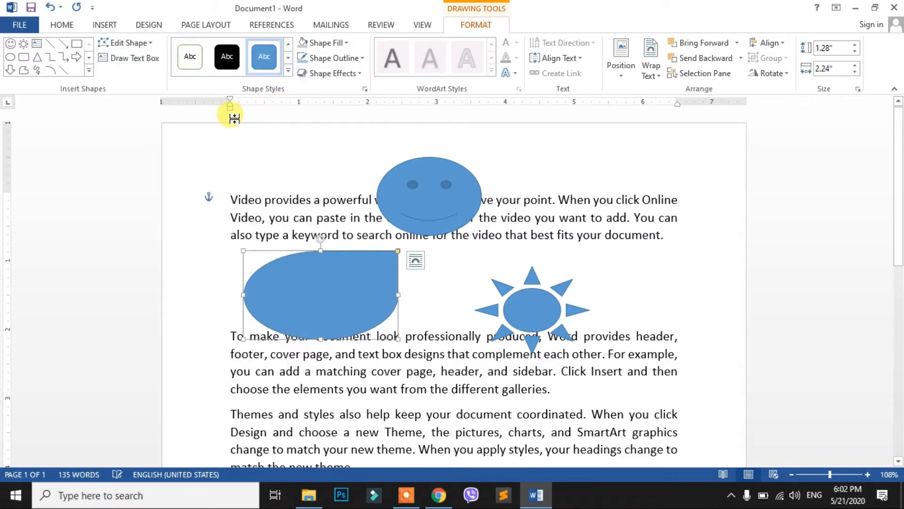
left_click(378, 372)
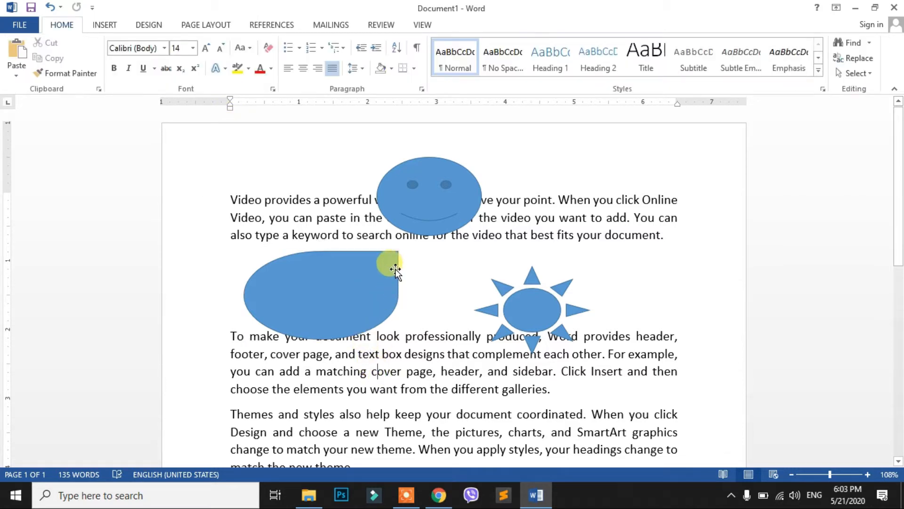
Step: Edit the teardrop's points, pulling its top point up and left and its bottom and right points down and right
left_click(352, 284)
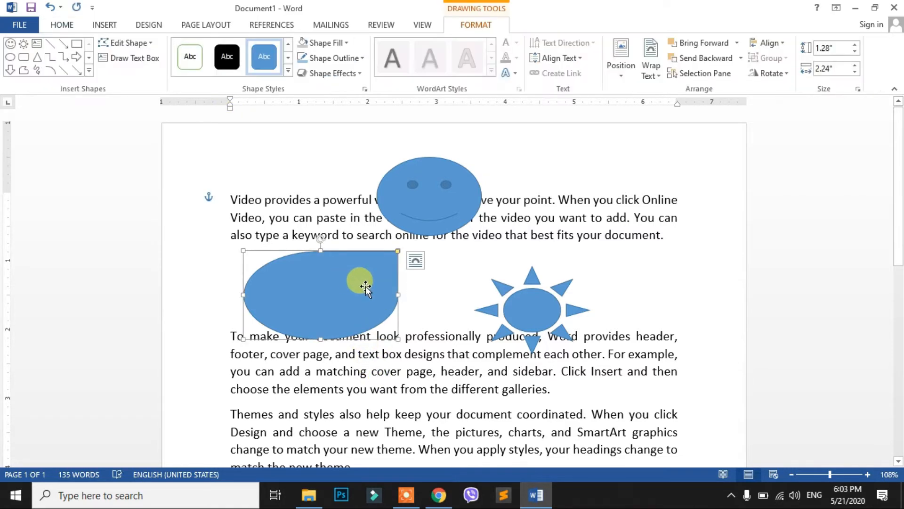
left_click(139, 42)
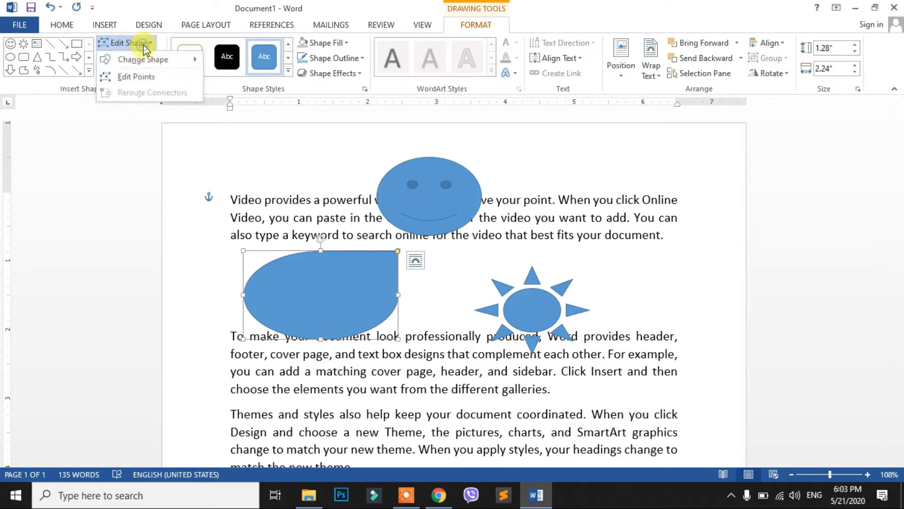
left_click(140, 79)
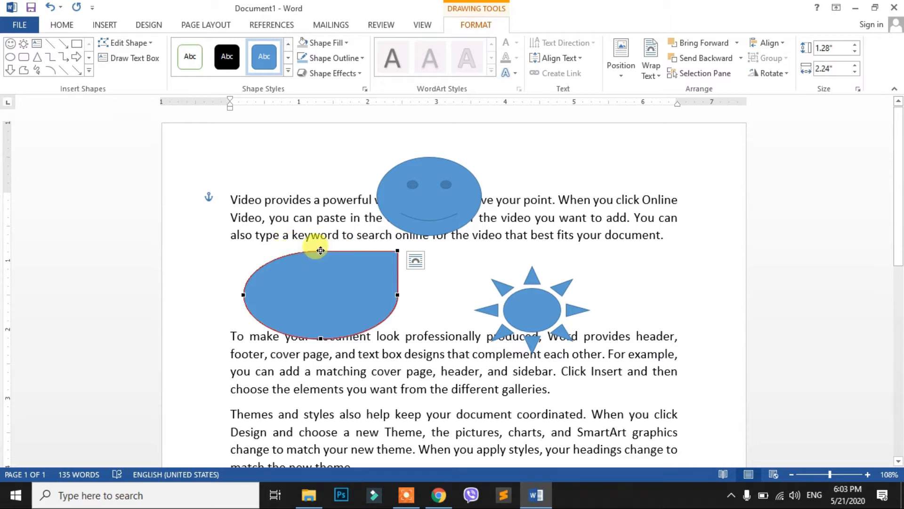
left_click_drag(321, 250, 240, 214)
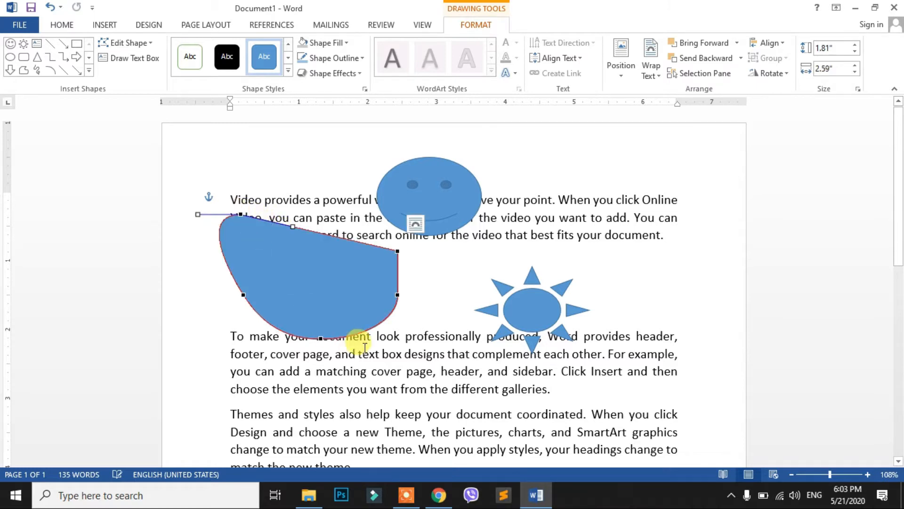
left_click(320, 338)
left_click_drag(320, 337, 356, 397)
left_click_drag(398, 296, 461, 360)
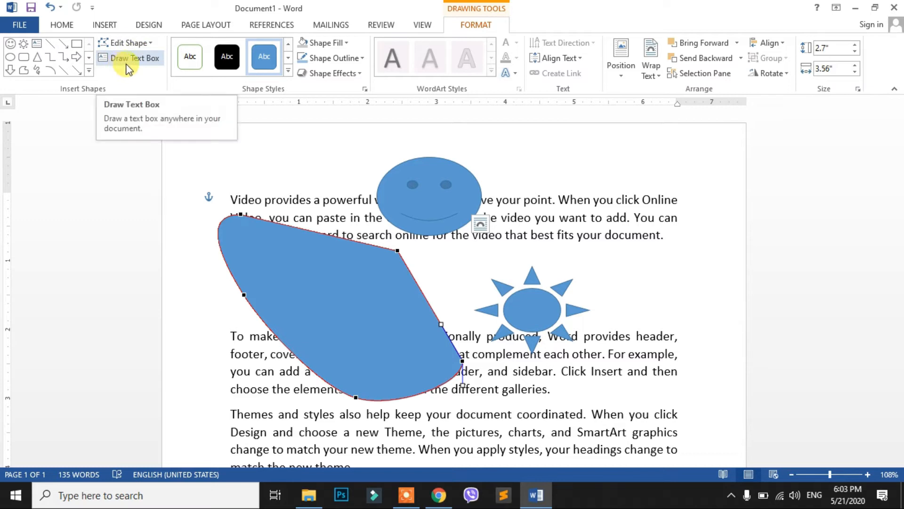
Step: Draw a text box about 1.2" high and 2.07" wide below the last paragraph and enter "Computer" in it
scroll(363, 266, "down", 5)
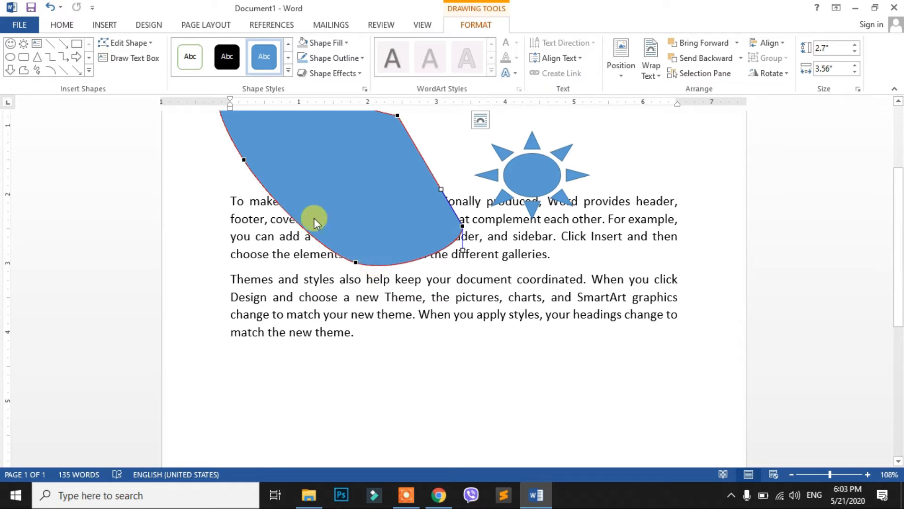
left_click(136, 60)
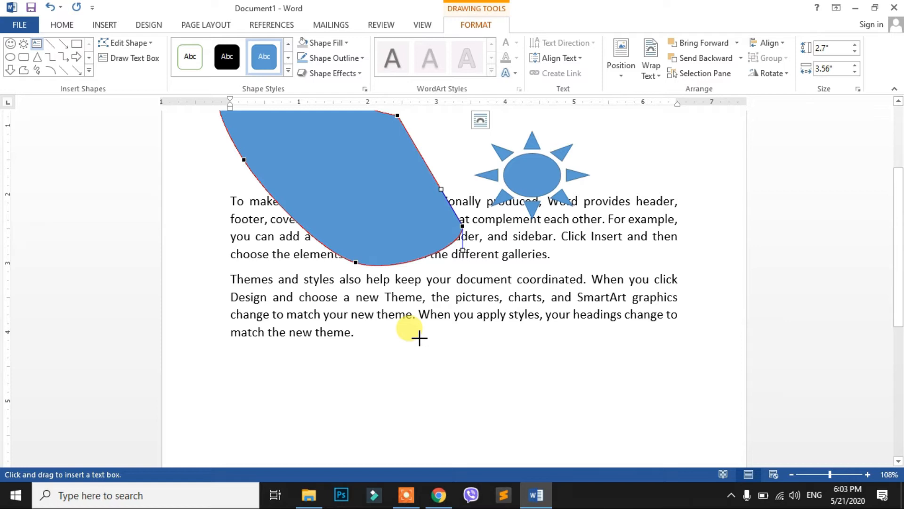
left_click_drag(410, 325, 551, 408)
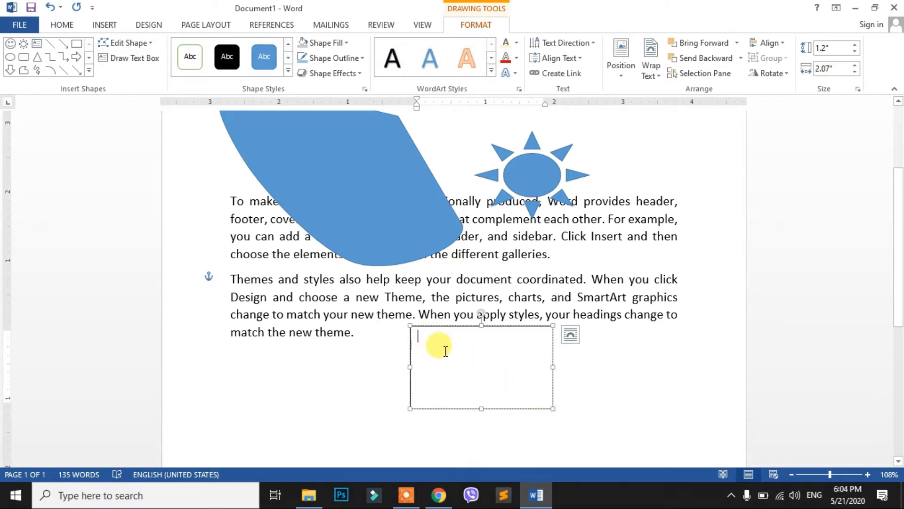
type("Computer")
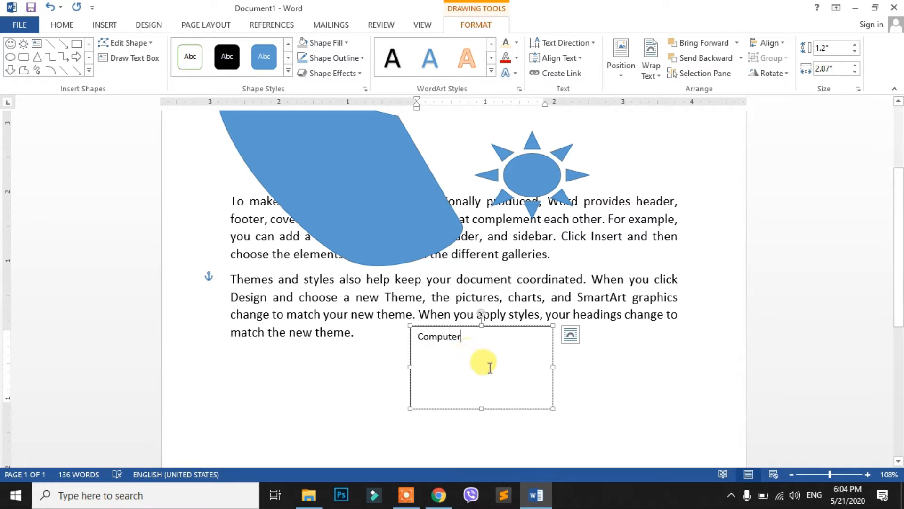
left_click(546, 297)
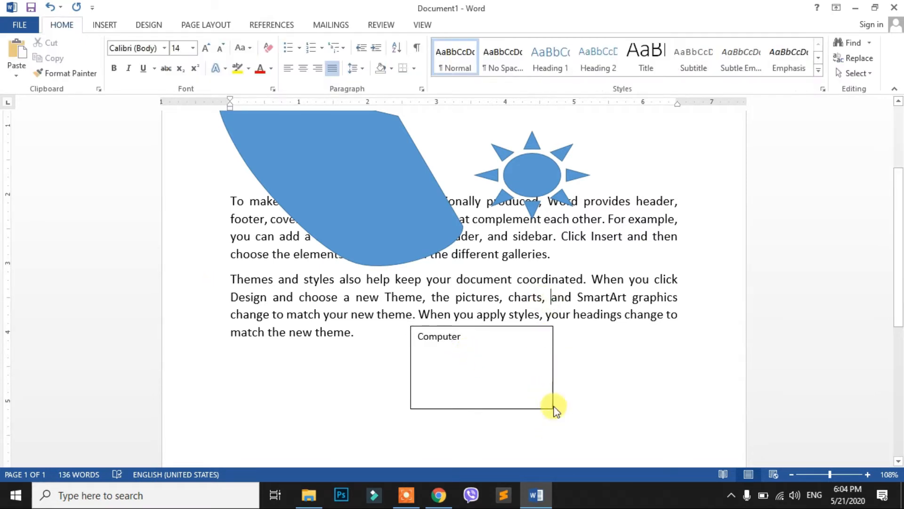
Step: Shrink the "Computer" text box to about 0.67" by 1.19" and move it right and slightly down, near the right margin
left_click(551, 407)
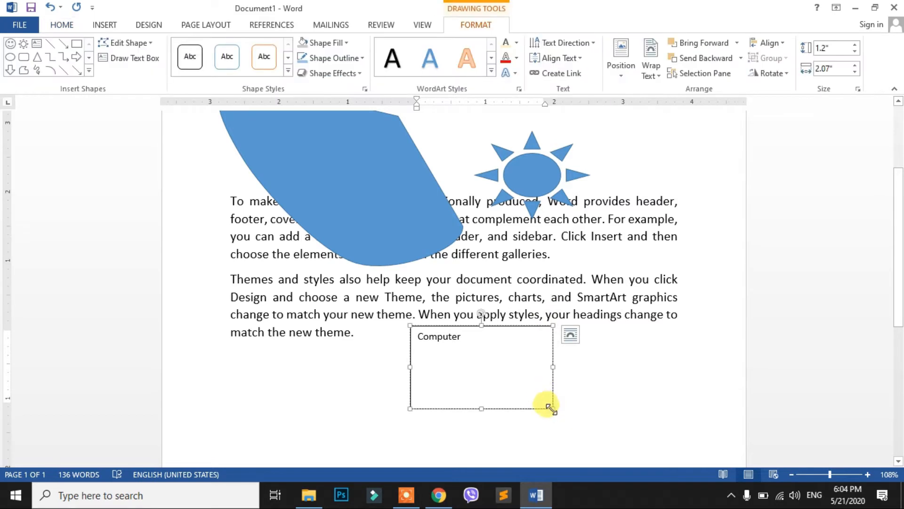
left_click_drag(550, 407, 492, 371)
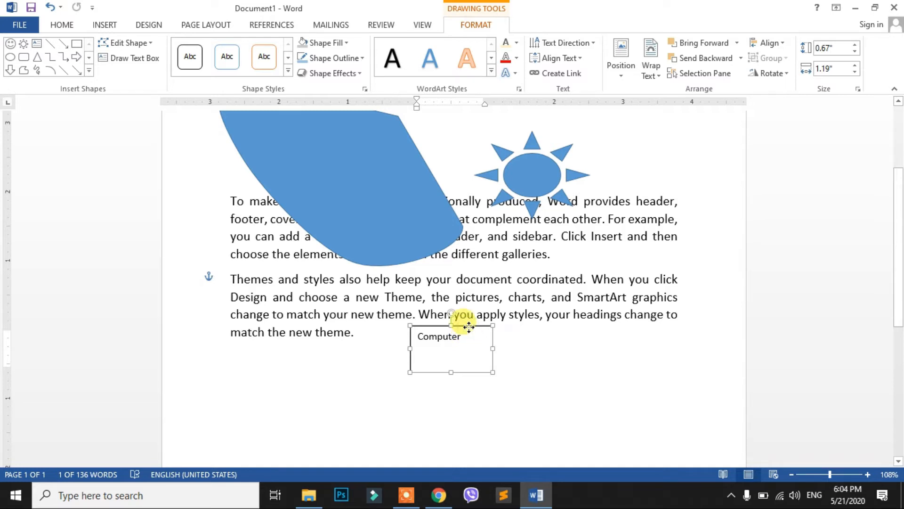
left_click_drag(468, 327, 645, 361)
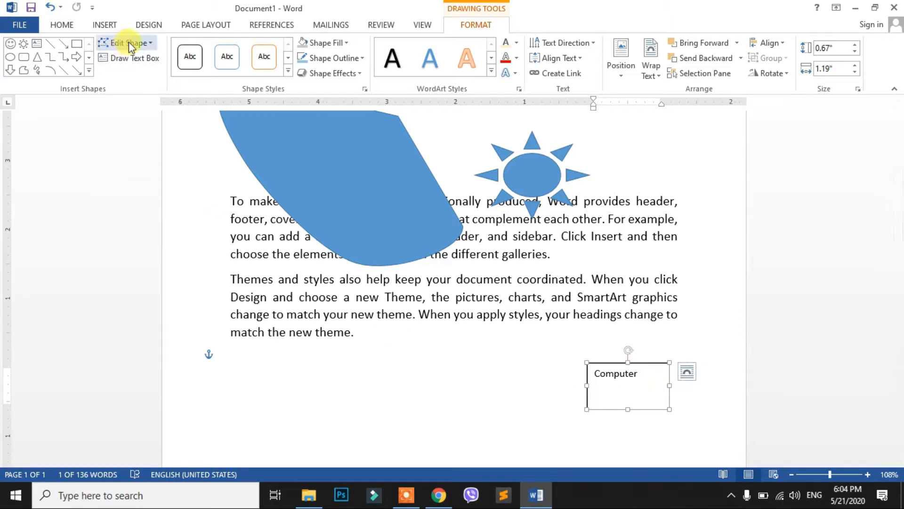
Step: Apply the white shape style with an orange outline to the reshaped teardrop
scroll(249, 198, "up", 3)
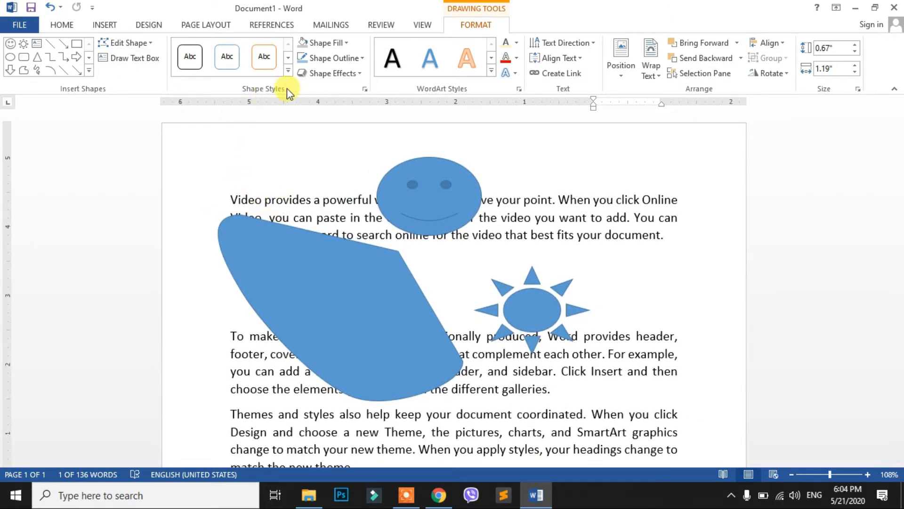
left_click(329, 285)
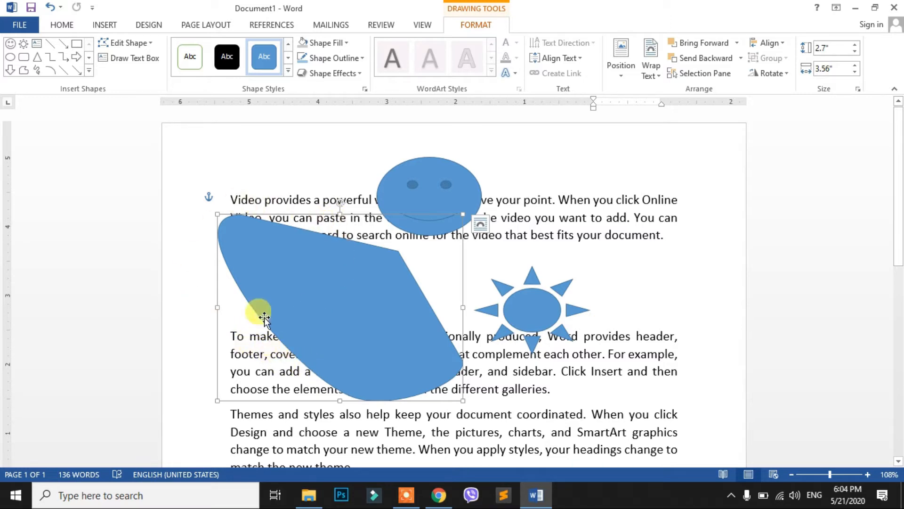
left_click(288, 71)
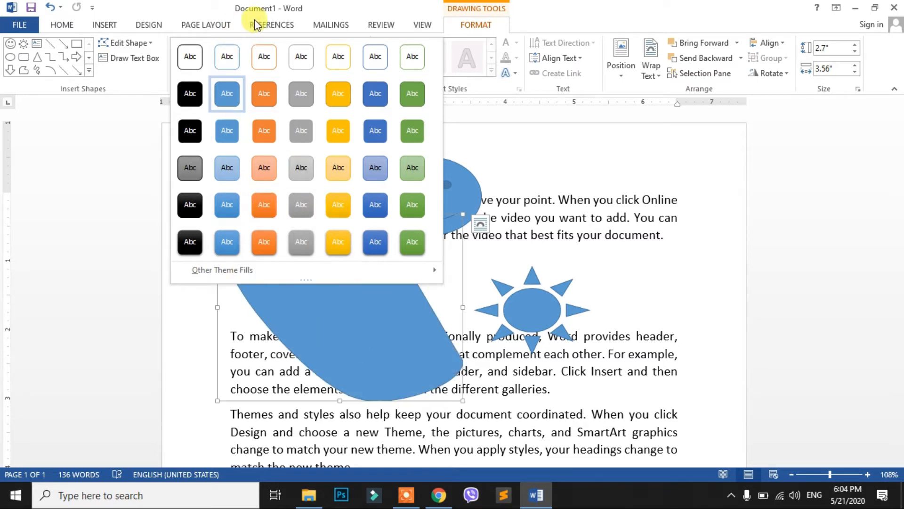
left_click(264, 56)
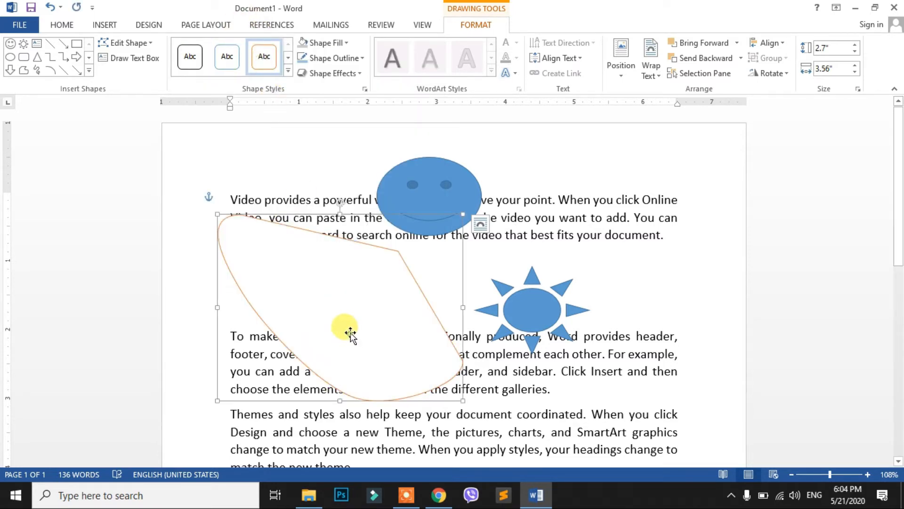
Step: Try a dark blue-gray theme fill and the water droplets texture on the reshaped teardrop
left_click(340, 43)
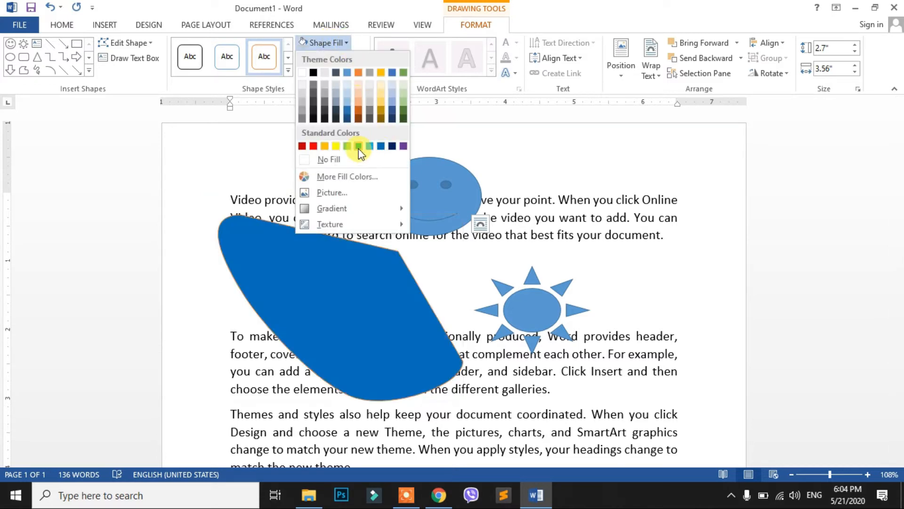
left_click(338, 111)
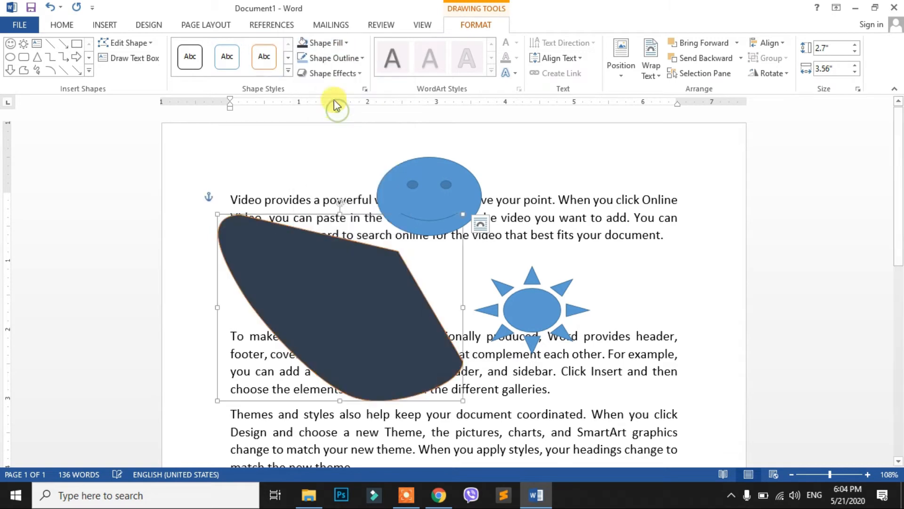
left_click(346, 42)
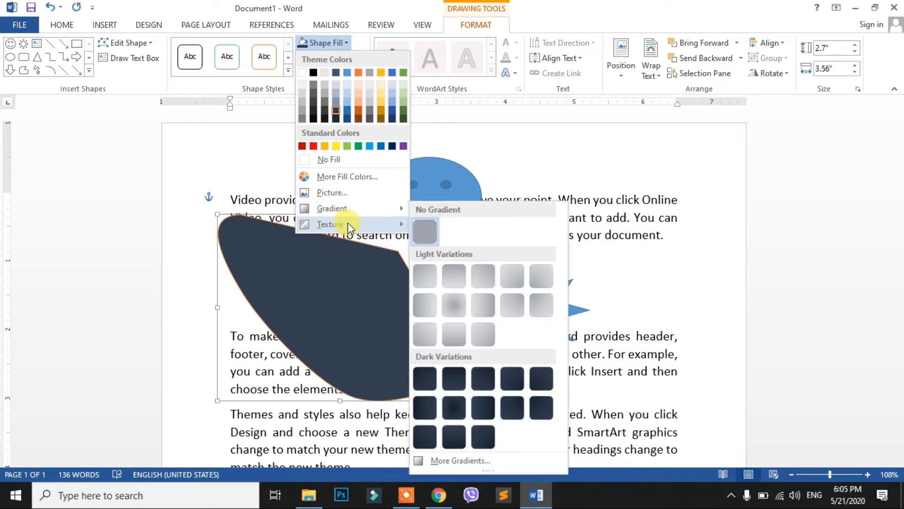
mouse_move(349, 224)
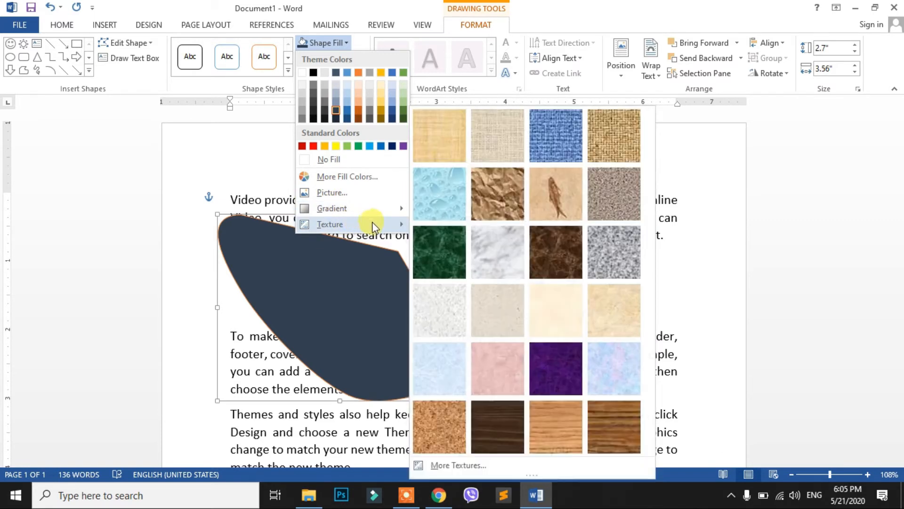
left_click(446, 201)
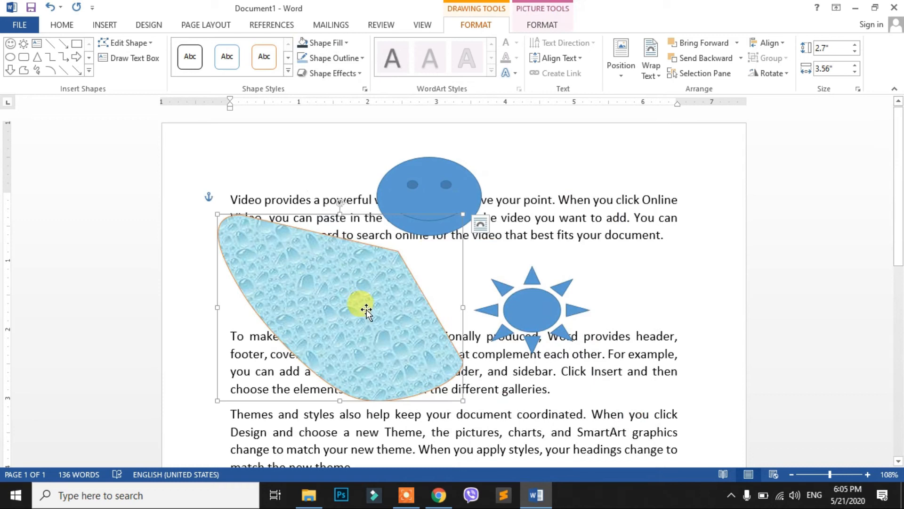
Step: Fill the reshaped teardrop with the "car" picture from a file
left_click(329, 73)
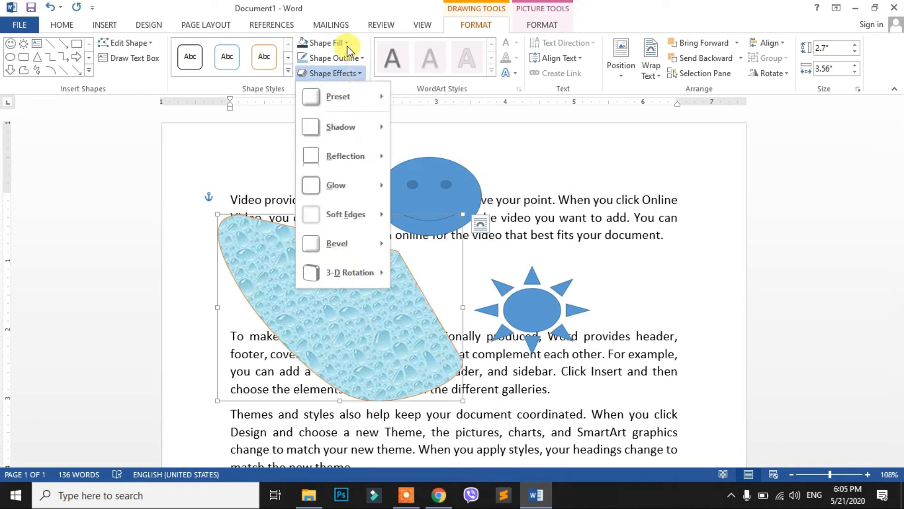
left_click(346, 46)
left_click(346, 46)
mouse_move(368, 211)
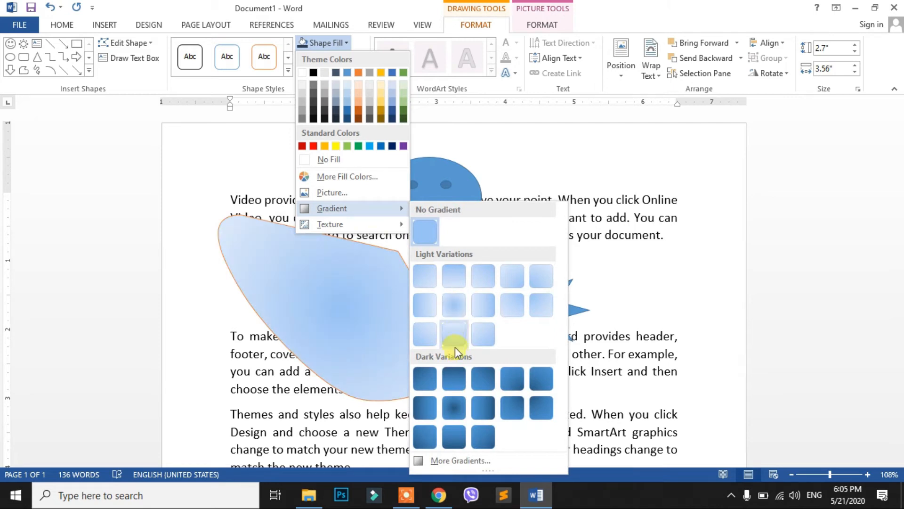
left_click(336, 193)
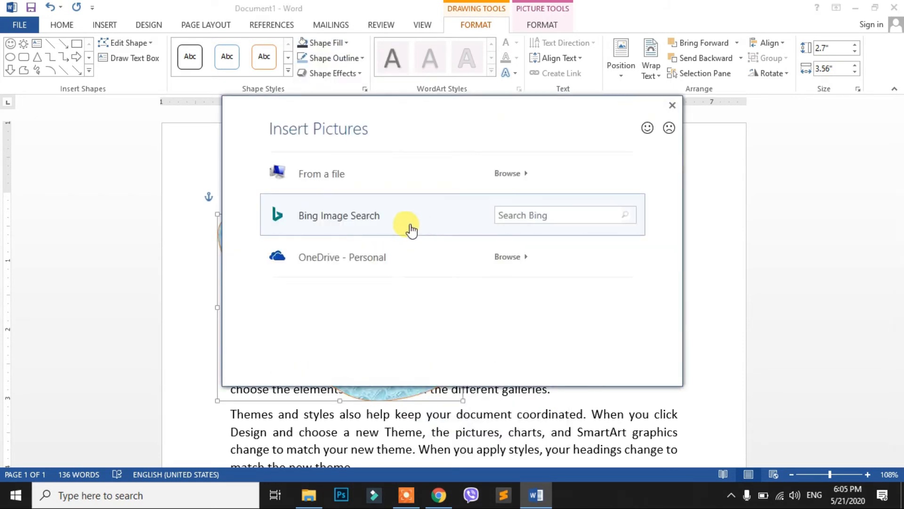
left_click(502, 174)
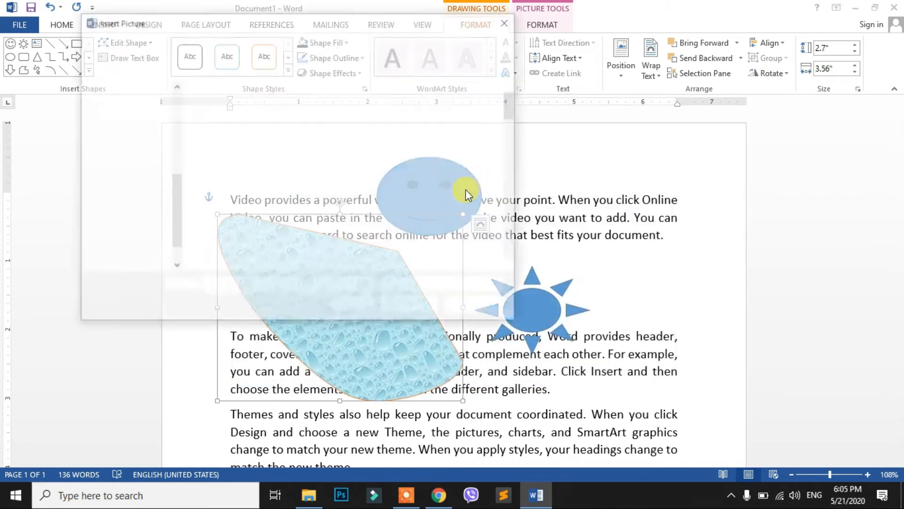
scroll(335, 222, "down", 5)
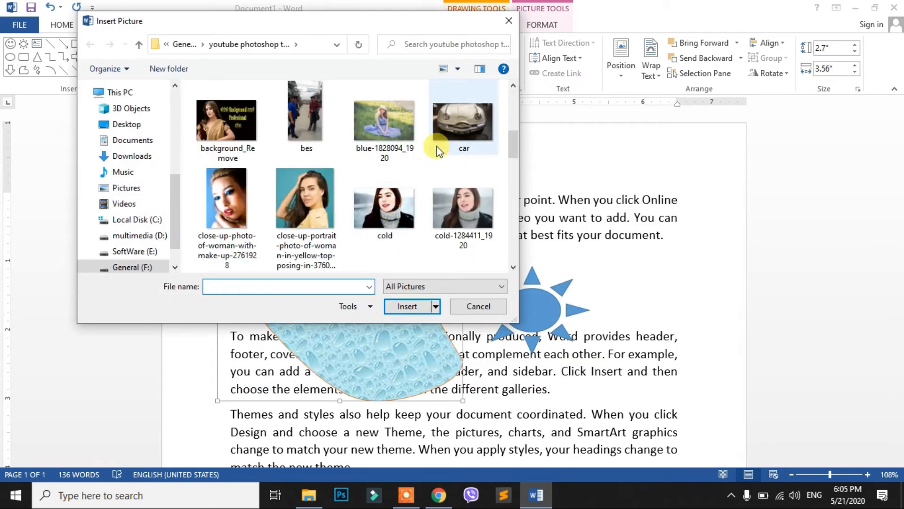
left_click(465, 122)
left_click(407, 306)
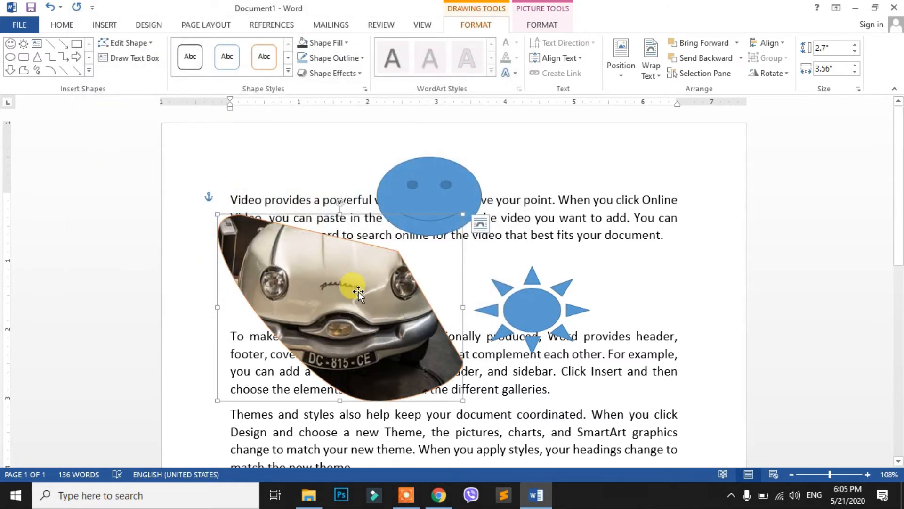
Step: Fill the reshaped teardrop with the solid blue theme color
left_click(349, 45)
left_click(348, 73)
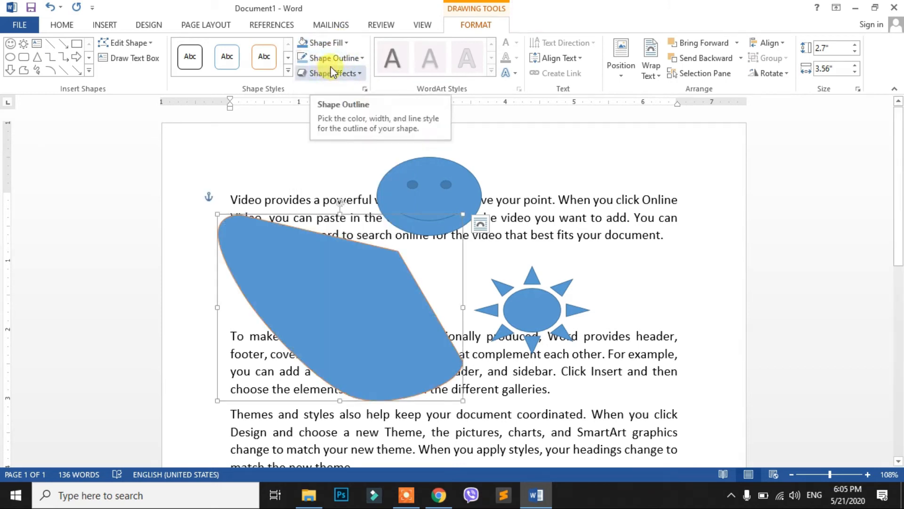
Step: Color the reshaped teardrop's outline red and set its weight to 4½ pt
left_click(354, 58)
left_click(392, 331)
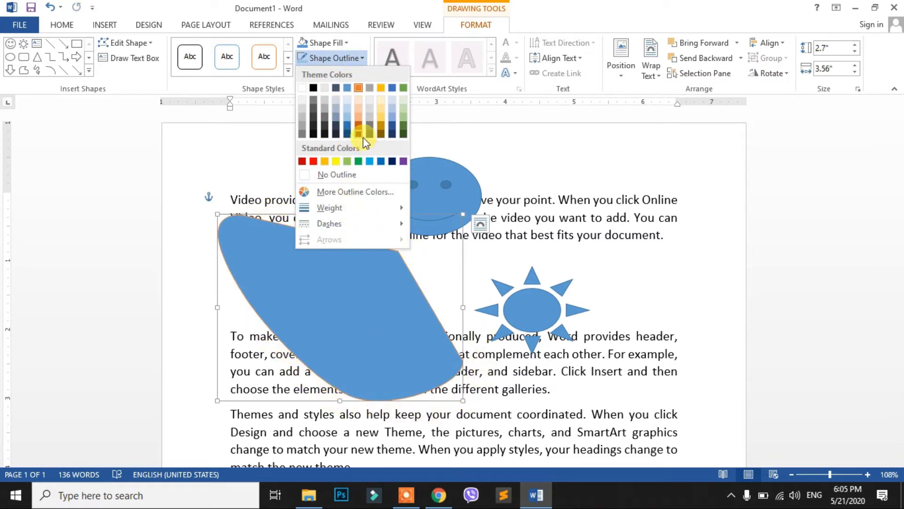
left_click(314, 161)
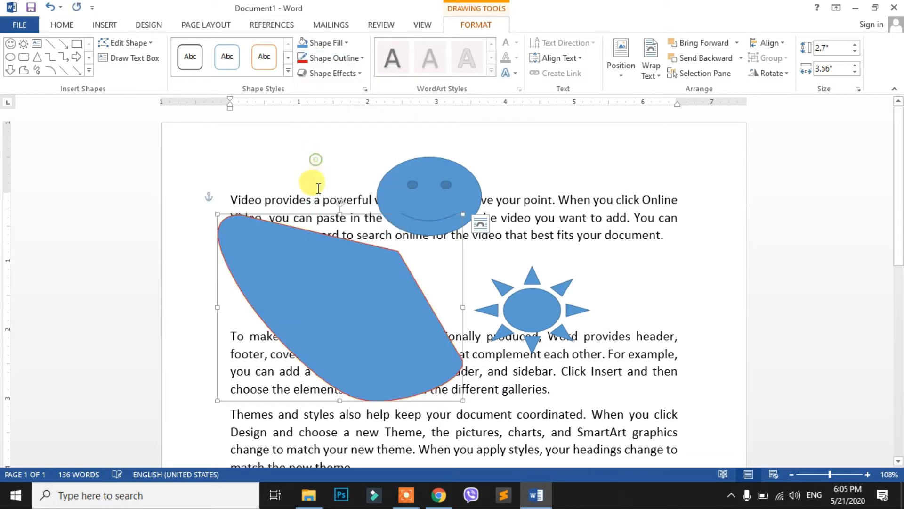
left_click(364, 60)
mouse_move(329, 207)
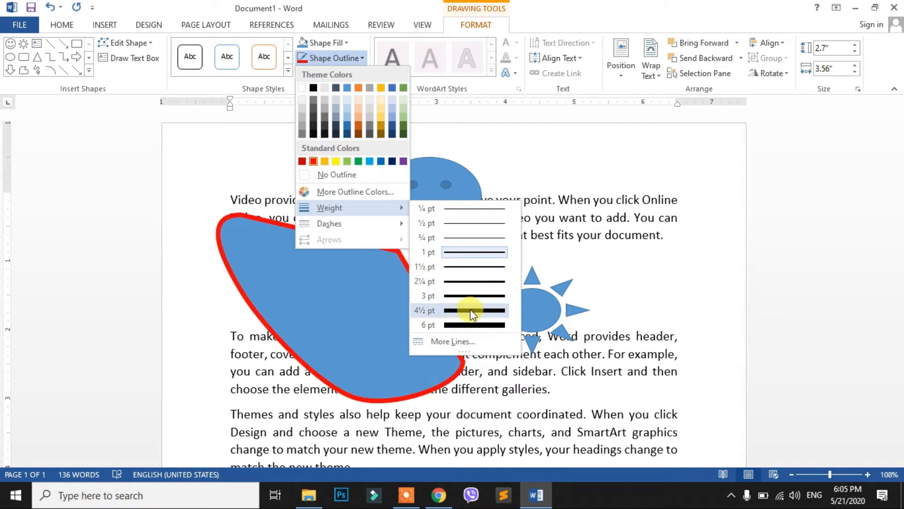
left_click(472, 310)
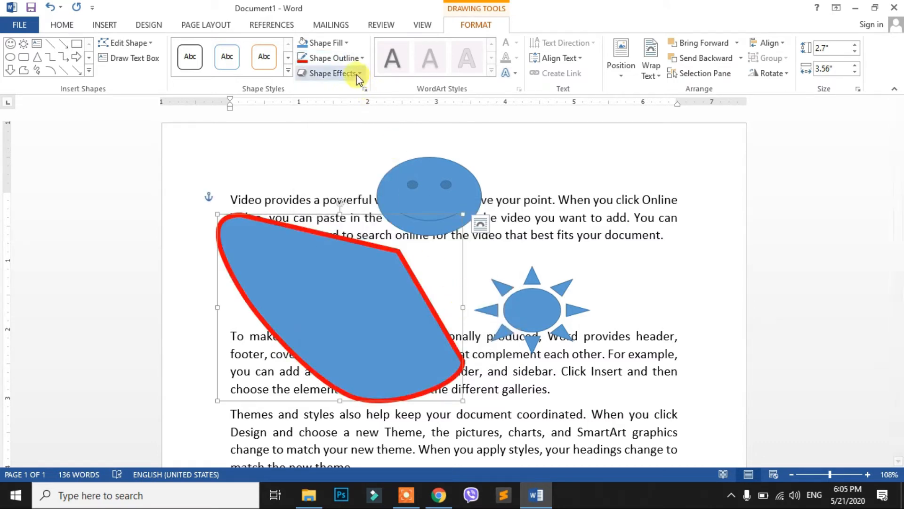
left_click(352, 61)
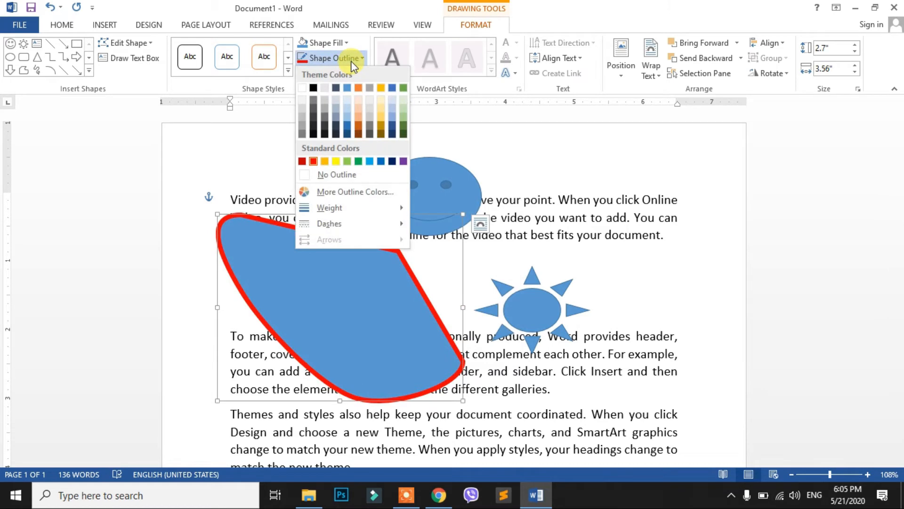
left_click(259, 151)
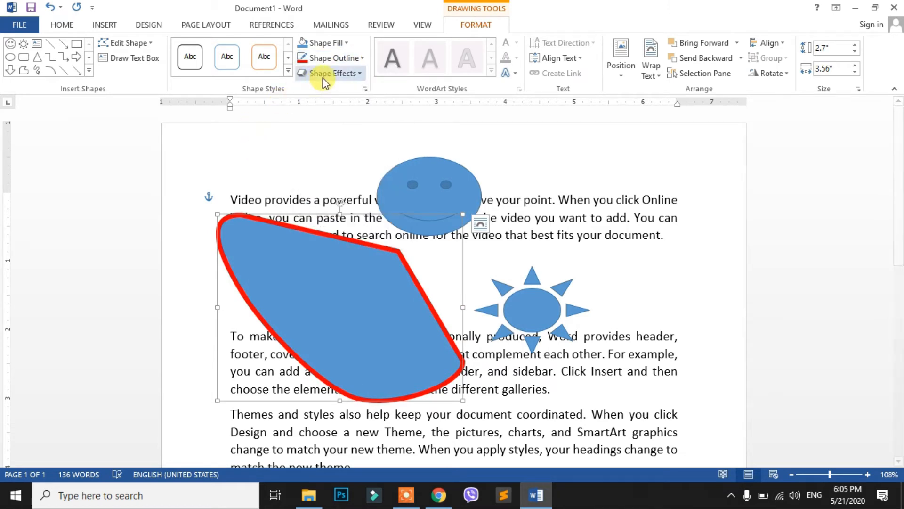
Step: Apply the last preset shape effect, fourth in the third row of presets, to the reshaped teardrop
left_click(347, 75)
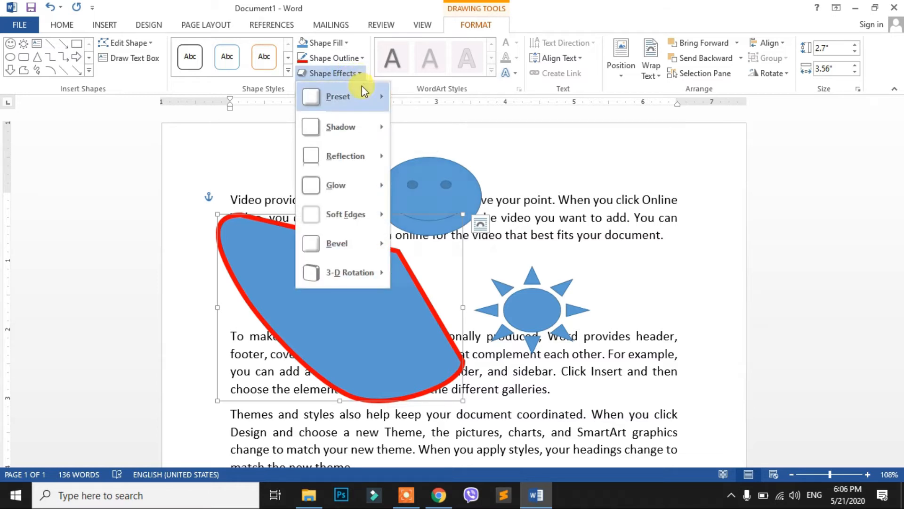
mouse_move(362, 85)
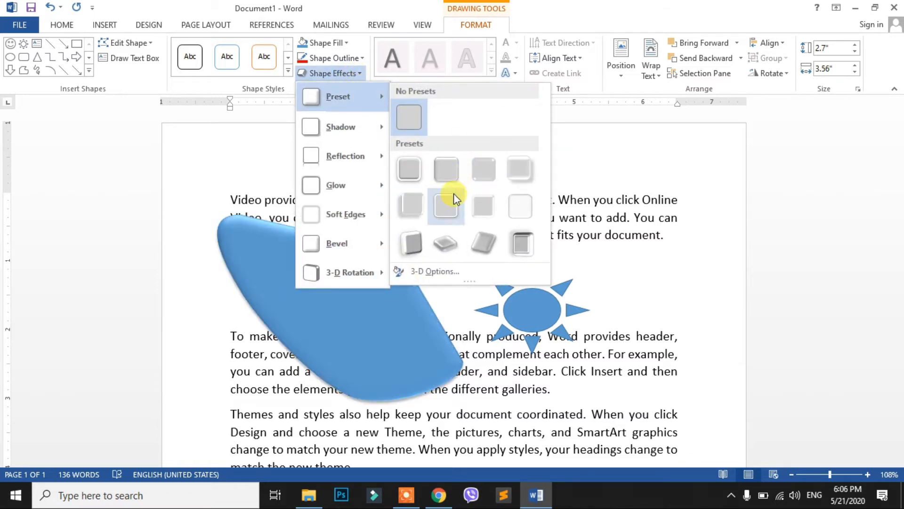
left_click(524, 257)
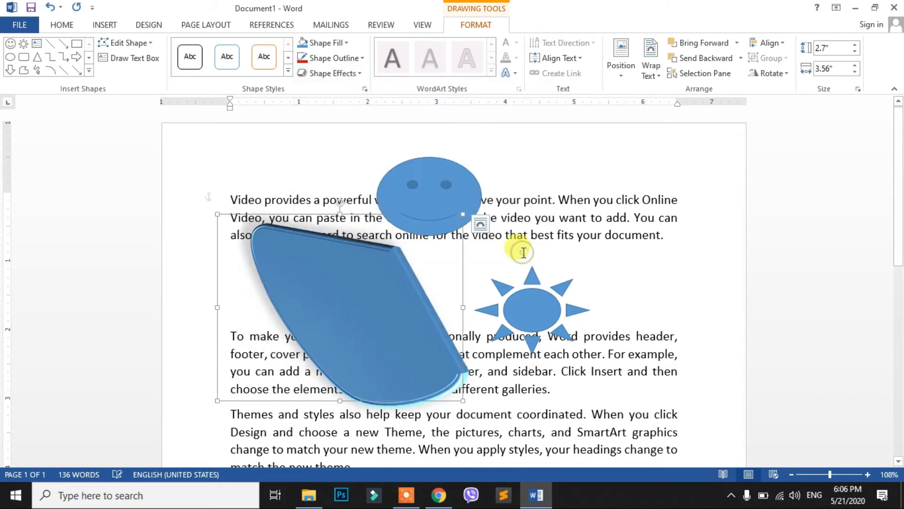
left_click(535, 388)
left_click(418, 304)
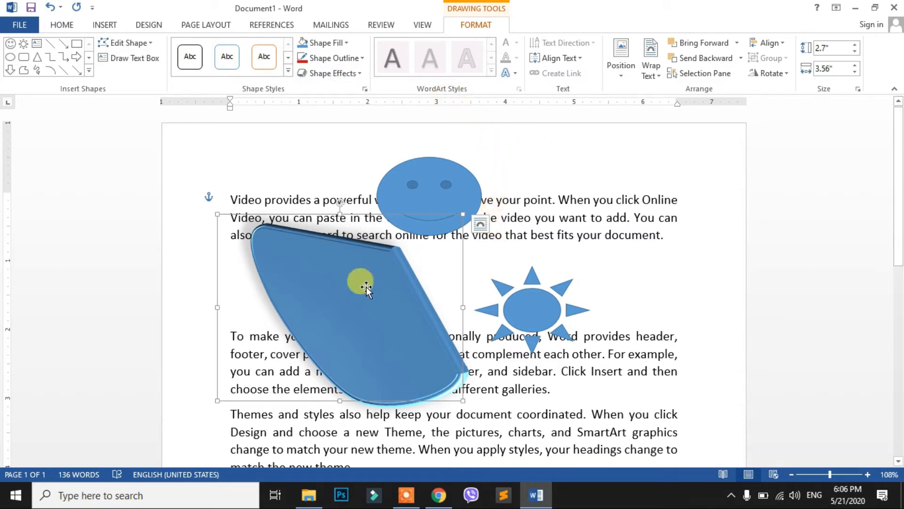
Step: Apply the blue WordArt style with reflection to the "Computer" text in the text box
scroll(365, 288, "down", 4)
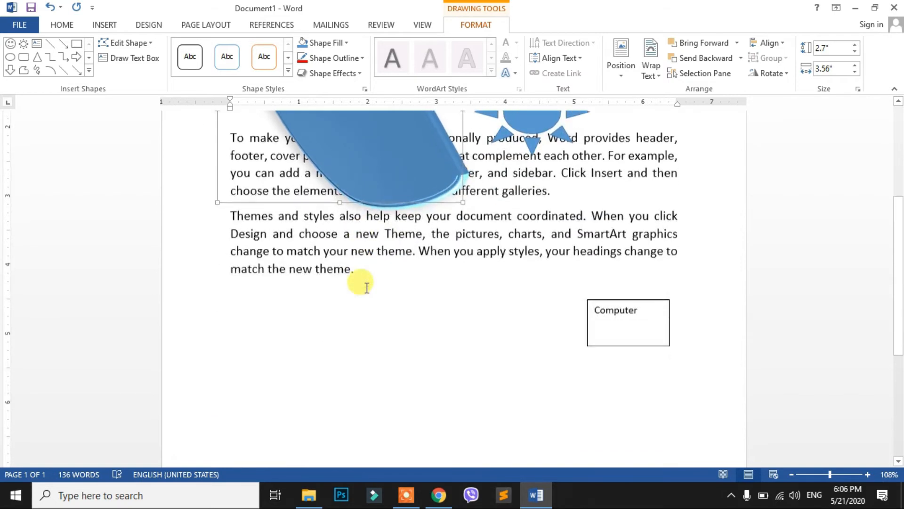
left_click(642, 311)
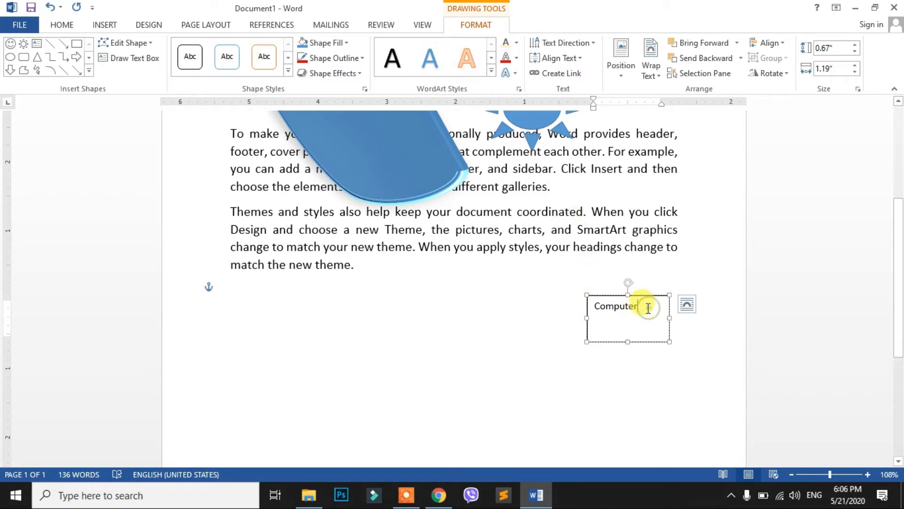
left_click_drag(645, 309, 591, 311)
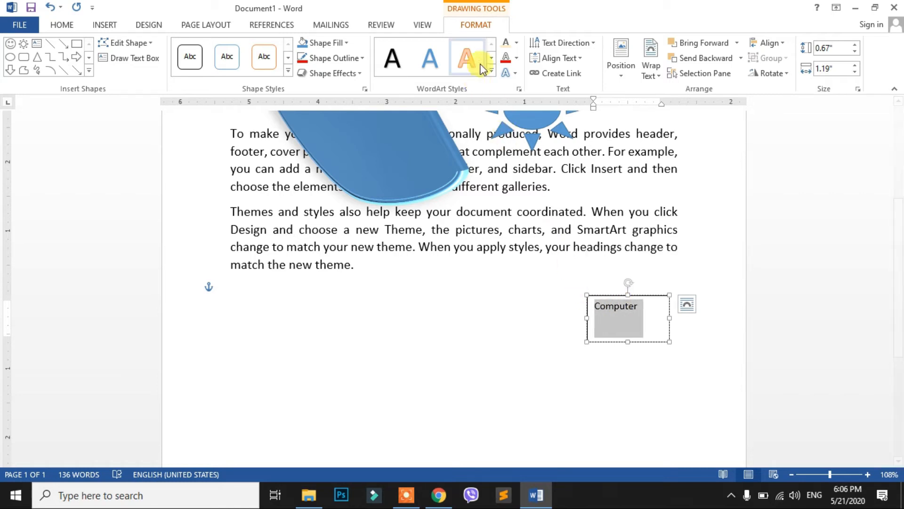
left_click(490, 73)
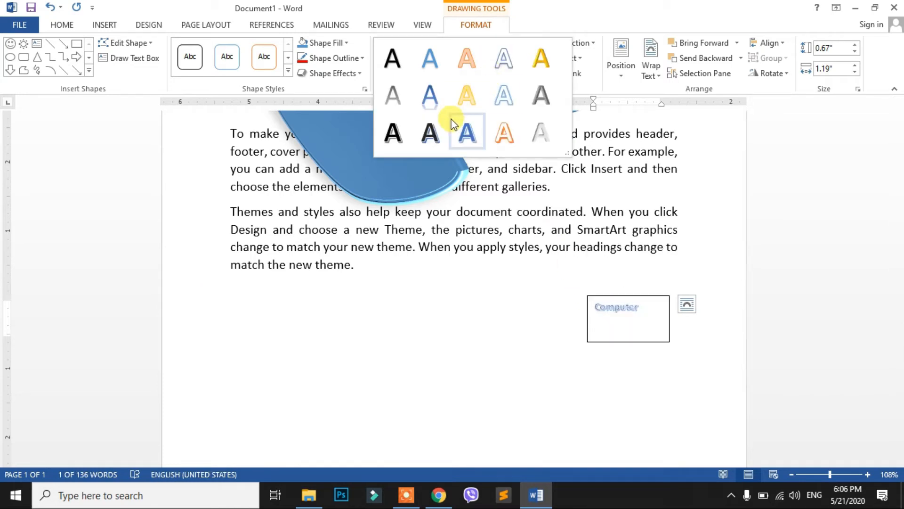
left_click(433, 98)
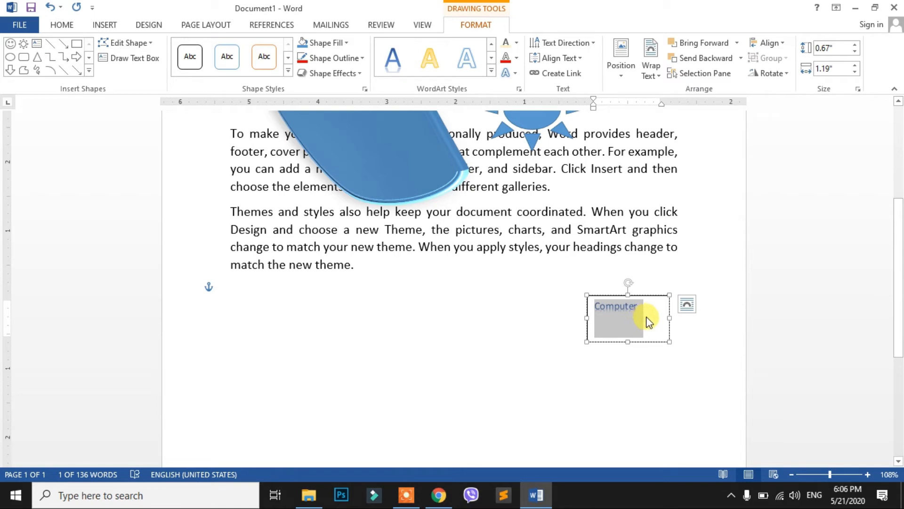
Step: Enlarge the "Computer" text in the text box by a net two font size increments
left_click(61, 24)
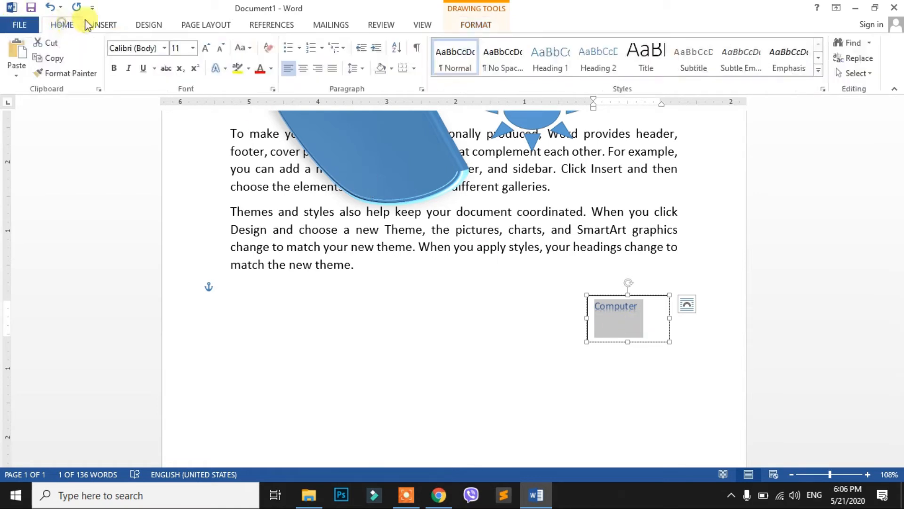
left_click(205, 49)
left_click(205, 49)
left_click(205, 49)
left_click(206, 49)
left_click(205, 49)
left_click(221, 50)
left_click(222, 50)
left_click(222, 50)
Step: Select the reshaped teardrop and bring up its shape formatting options
left_click(475, 23)
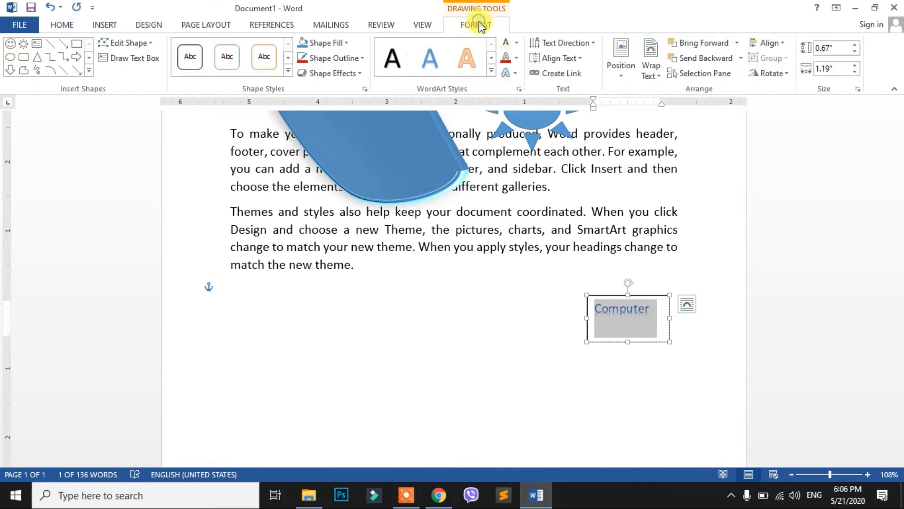
scroll(477, 211, "up", 3)
left_click(388, 259)
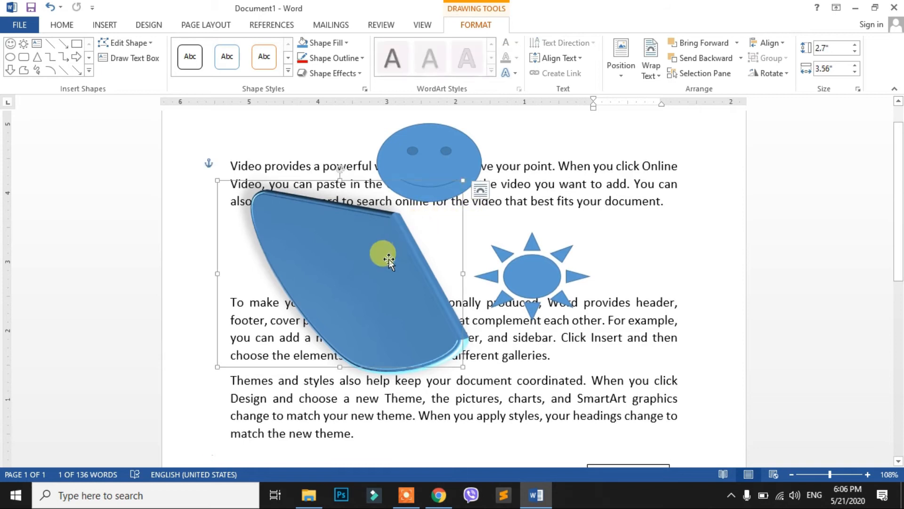
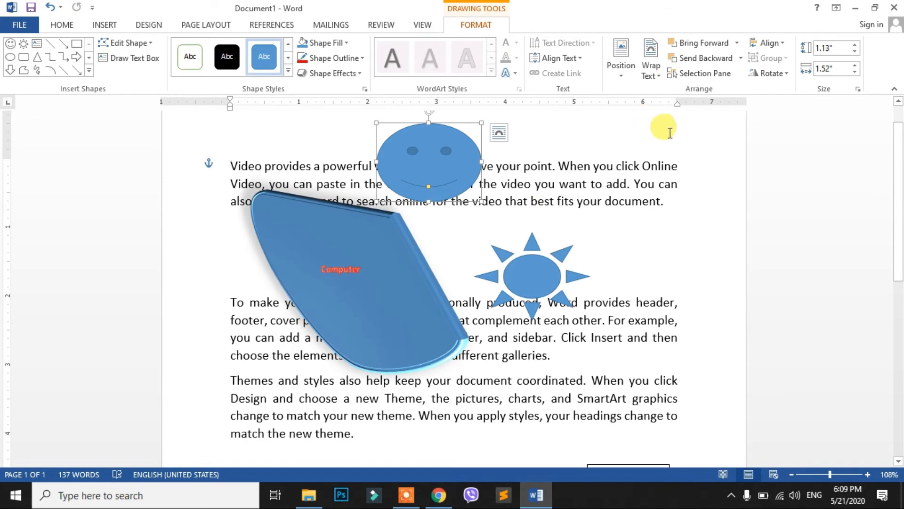
Step: Preview the text wrapping options for the smiley face without applying one
left_click(653, 80)
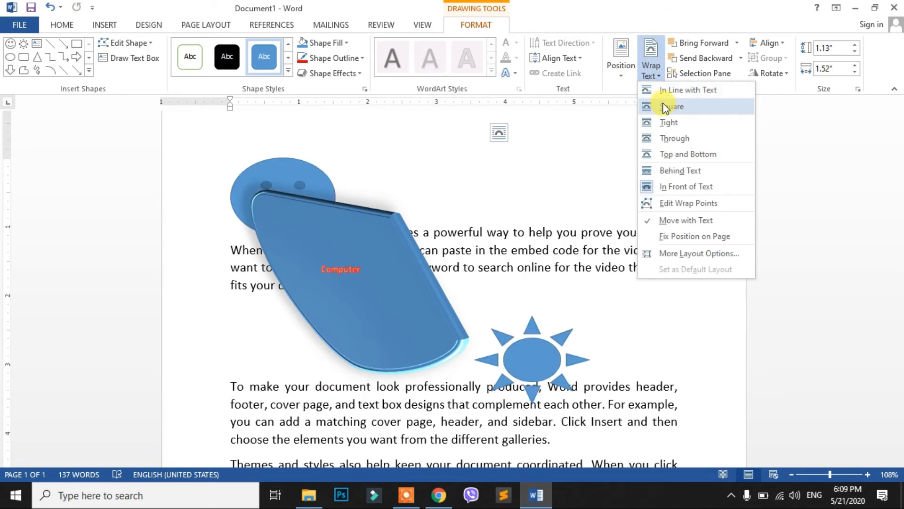
left_click(577, 163)
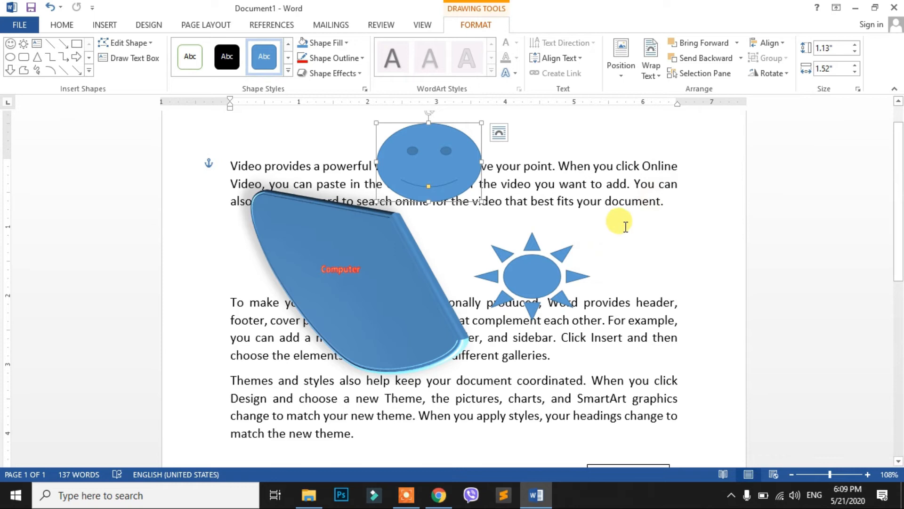
Step: Apply the solid gold style with a white outline to the smiley face and the solid black style to the sun
left_click(287, 70)
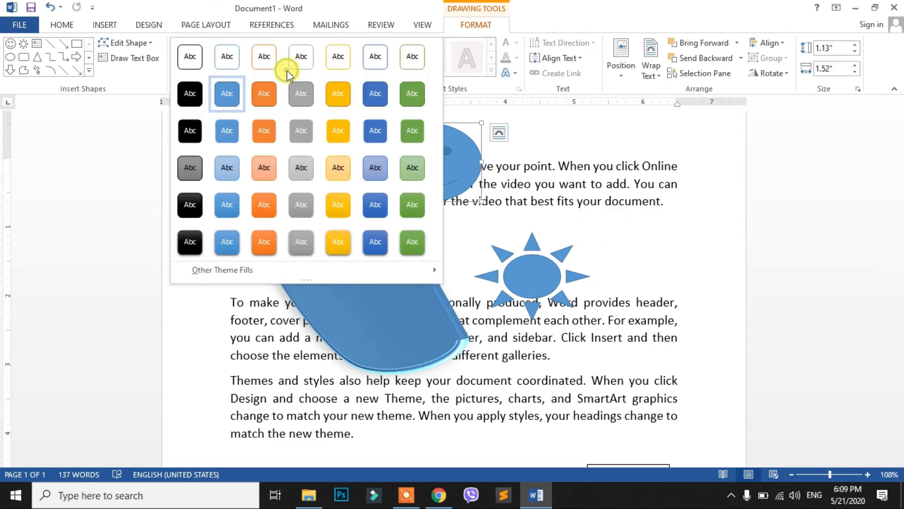
left_click(337, 141)
left_click(534, 281)
left_click(230, 69)
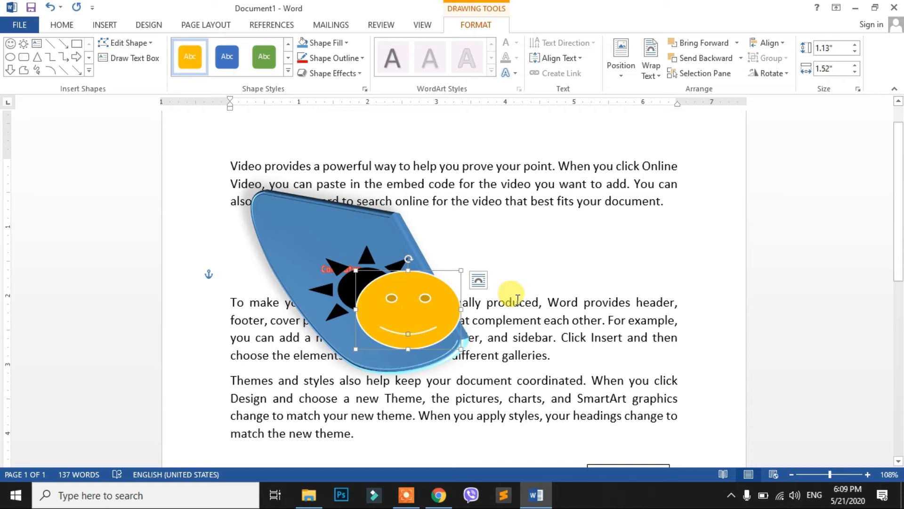
Step: Bring the blue teardrop in front of the sun and smiley face and view the remaining bring-forward options
left_click(339, 185)
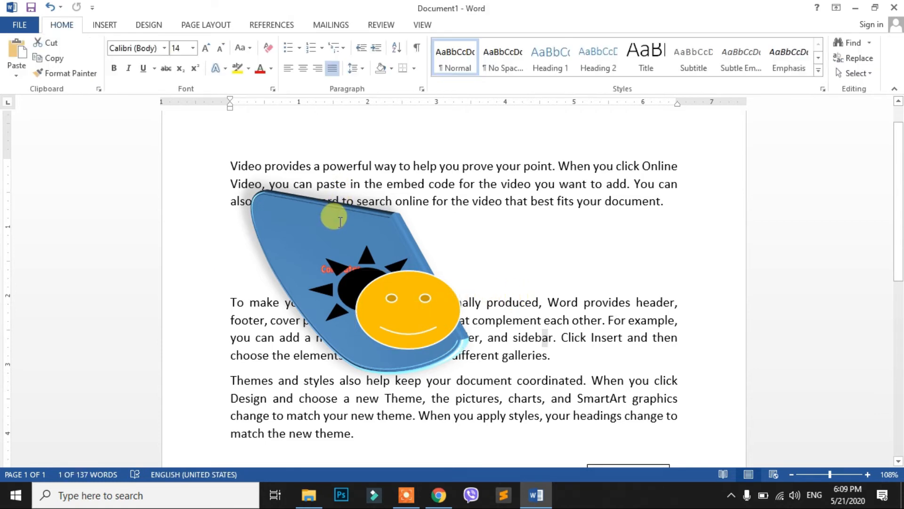
left_click(339, 218)
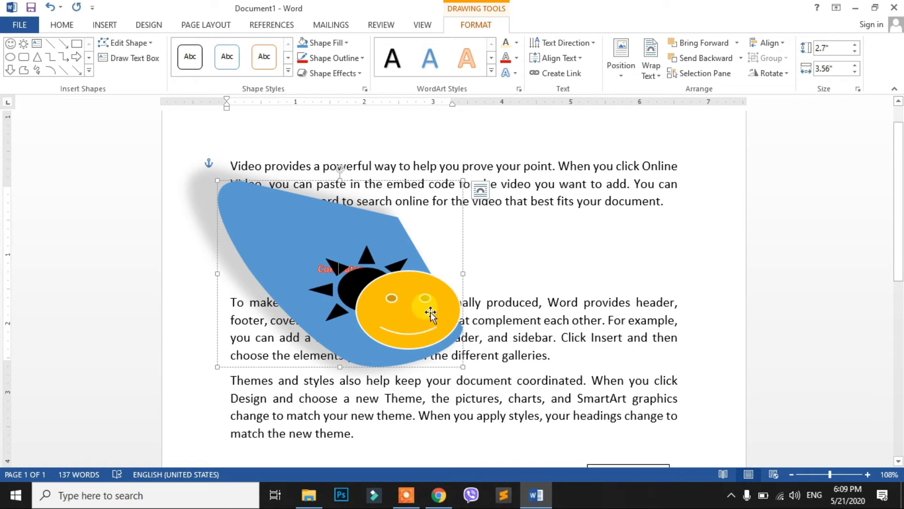
left_click(738, 43)
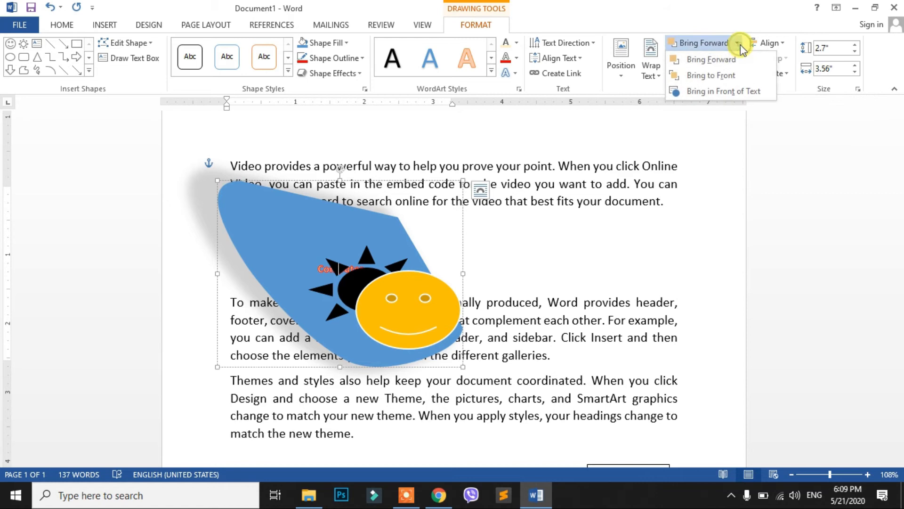
left_click(732, 77)
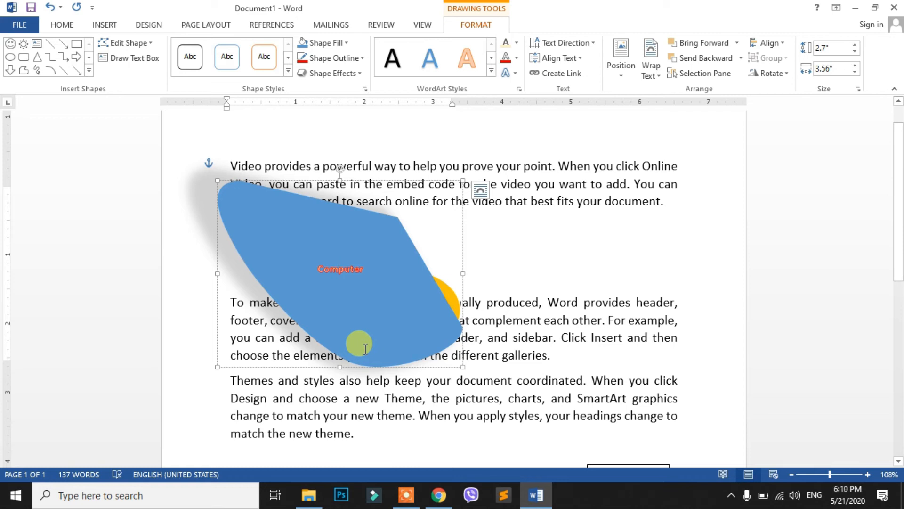
left_click(738, 45)
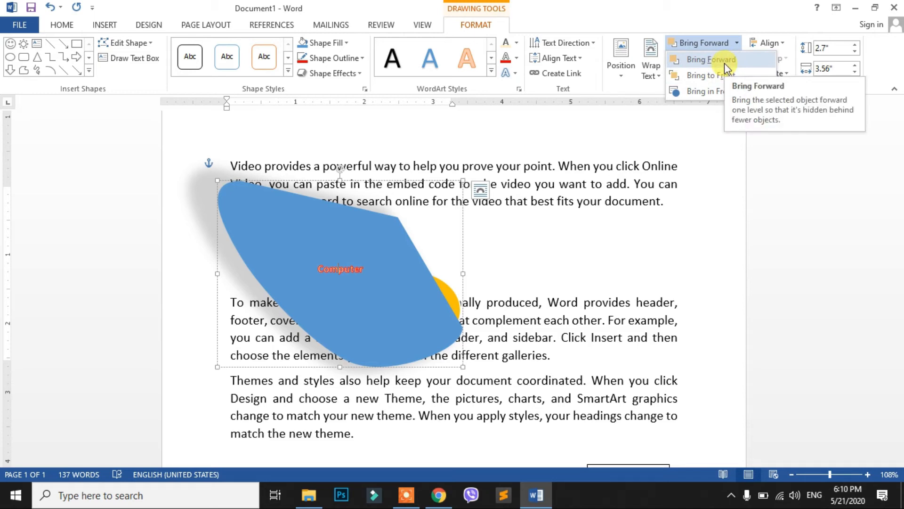
left_click(702, 130)
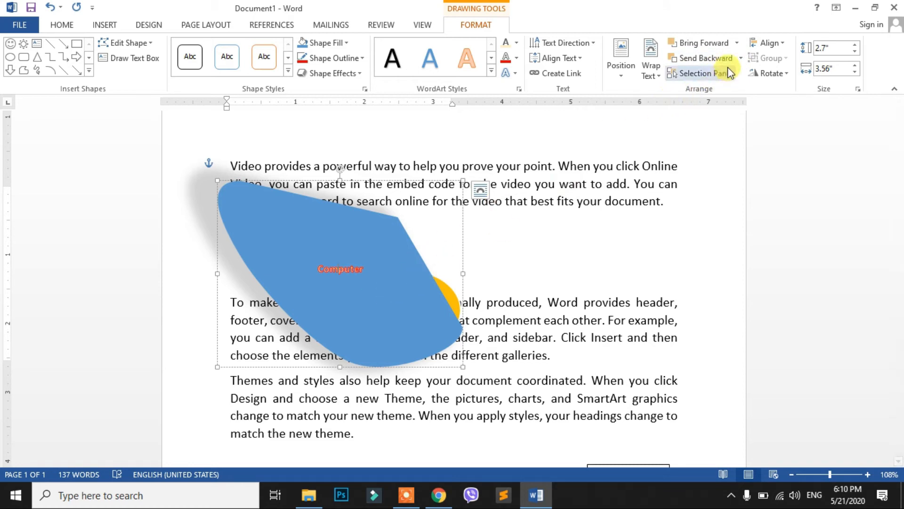
Step: Send the teardrop backward until it lies behind both the smiley face and the sun
left_click(740, 59)
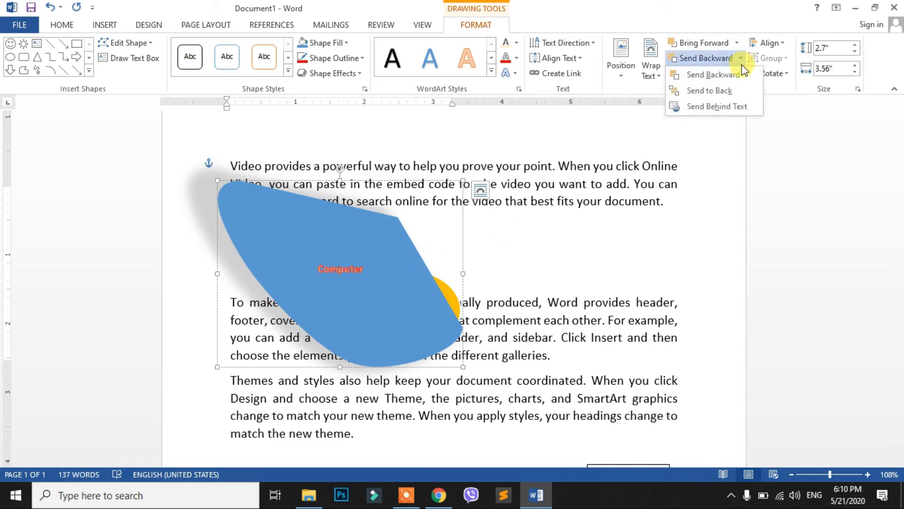
left_click(722, 91)
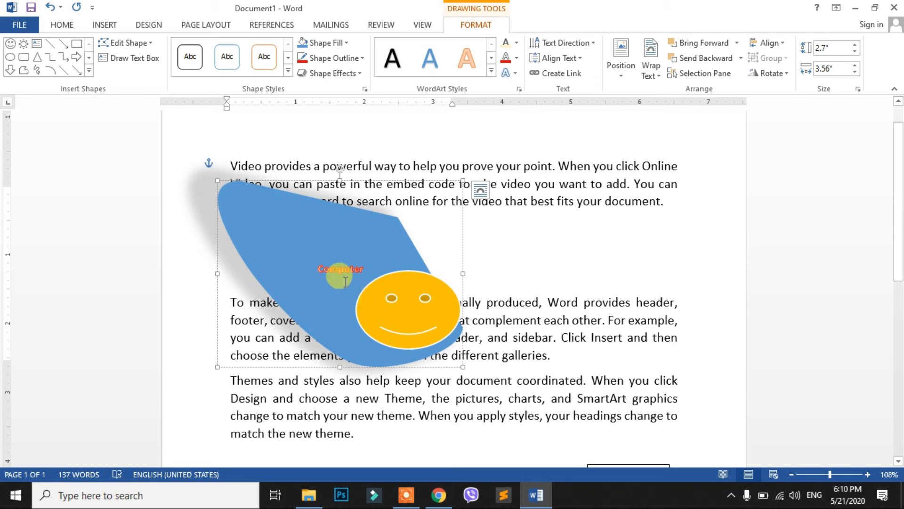
left_click(705, 58)
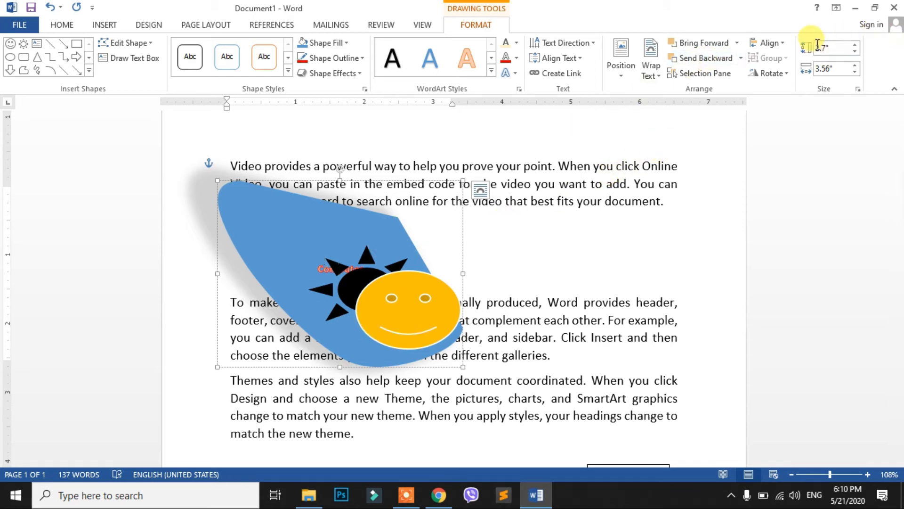
left_click(742, 58)
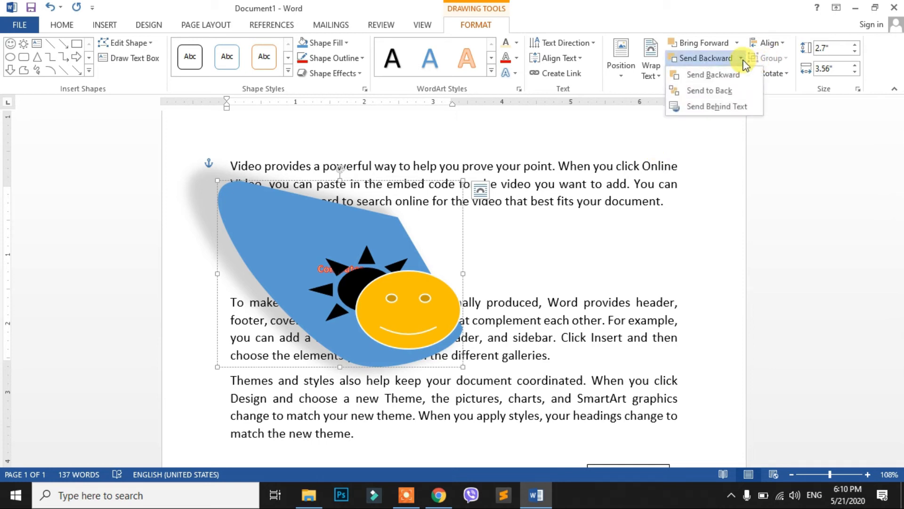
left_click(706, 212)
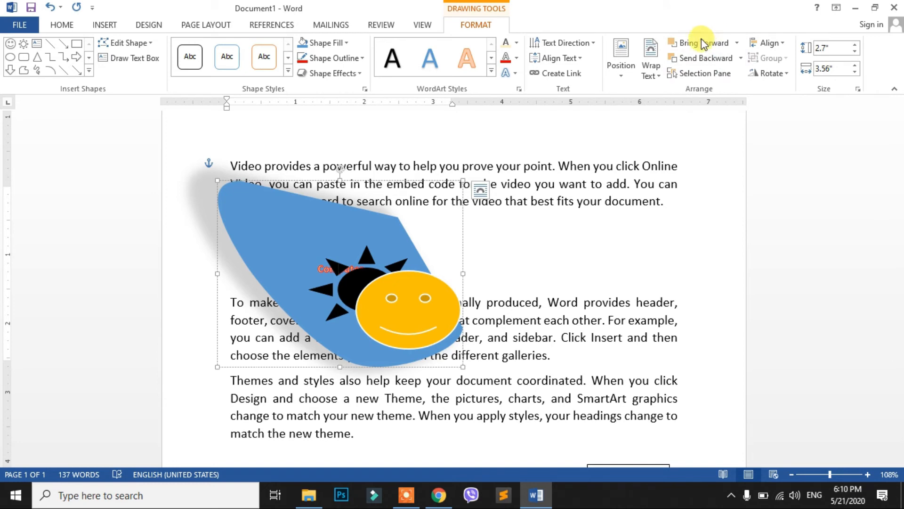
Step: Show the Selection Pane and use its object list to select the smiley face, the text box and finally the teardrop
left_click(702, 78)
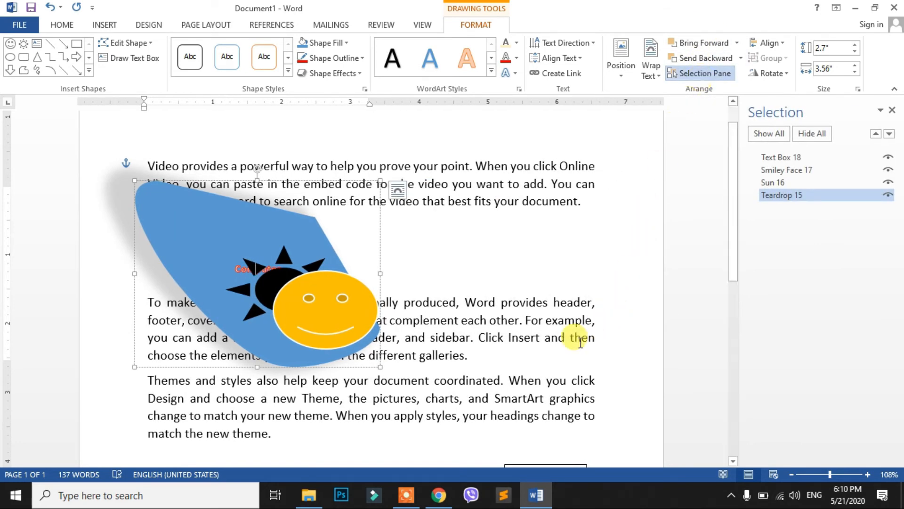
left_click(480, 302)
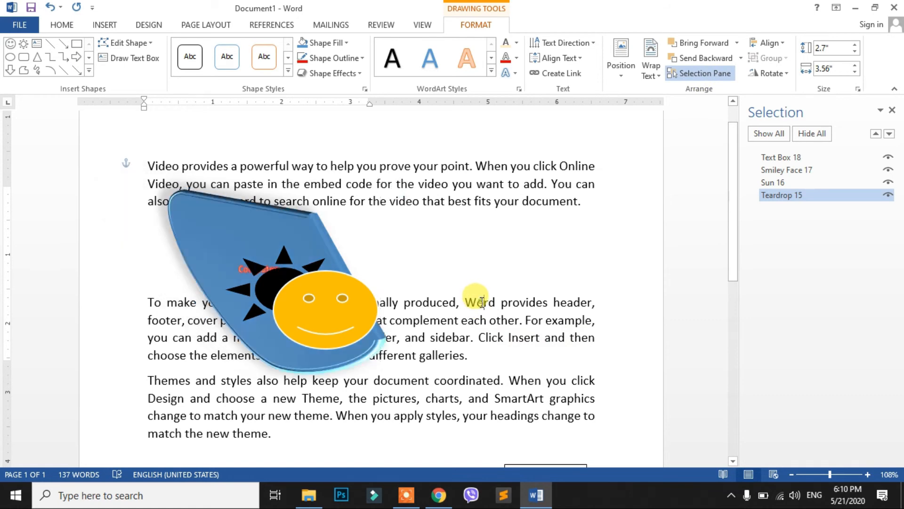
left_click(791, 172)
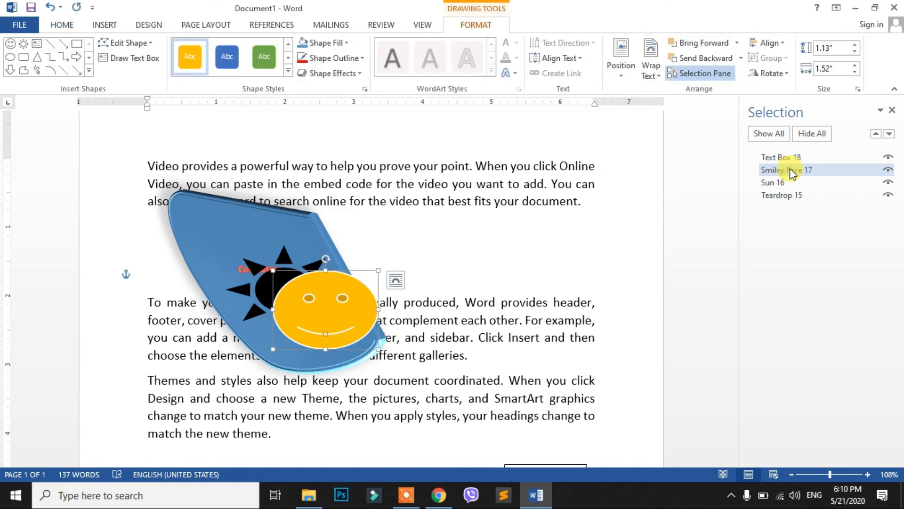
left_click(790, 160)
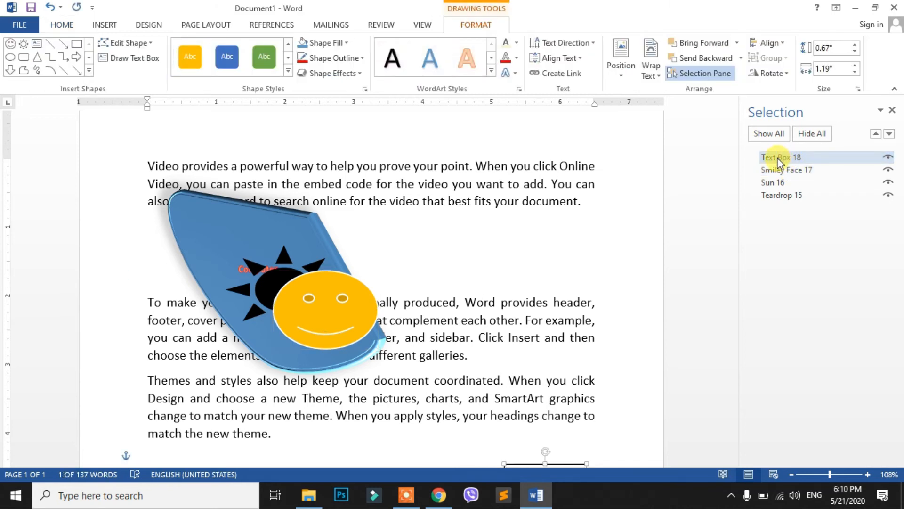
left_click(779, 160)
left_click(772, 195)
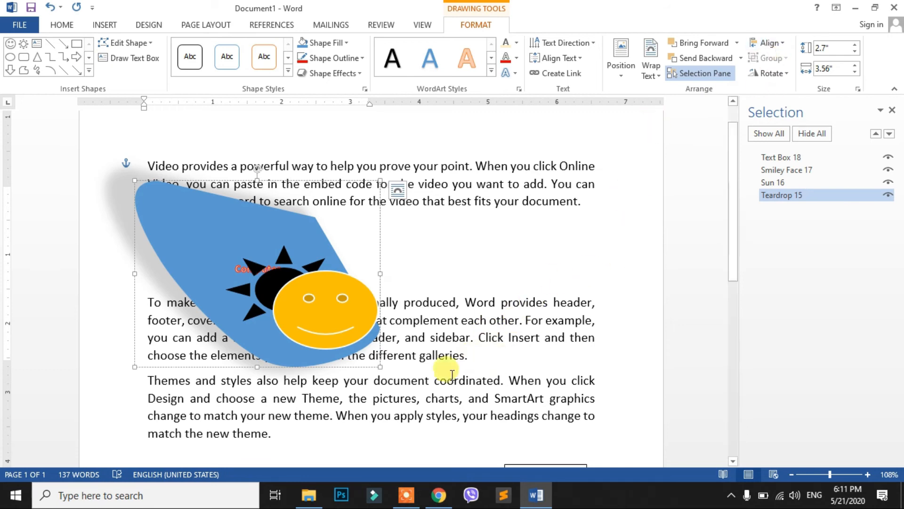
Step: Move the smiley face to the right of the teardrop and place the sun between the two shapes
left_click(329, 302)
left_click_drag(329, 301, 484, 249)
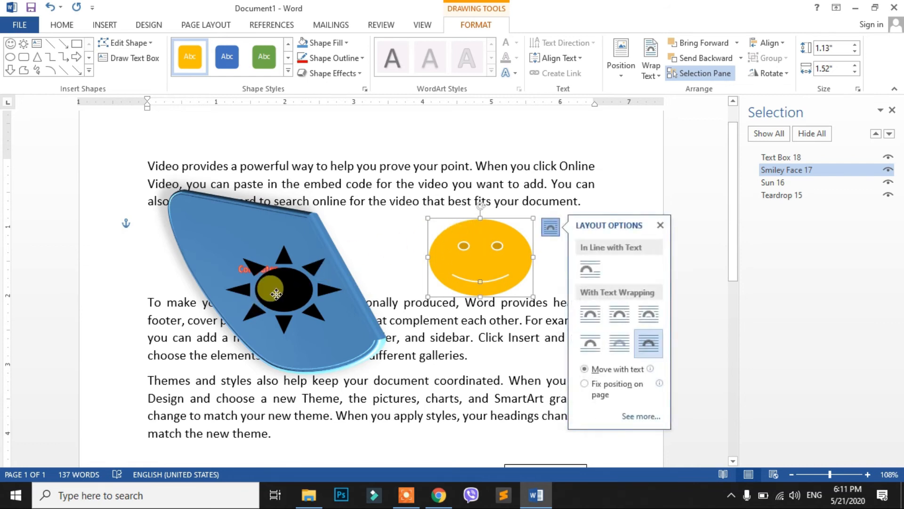
left_click(283, 290)
left_click_drag(292, 288, 398, 229)
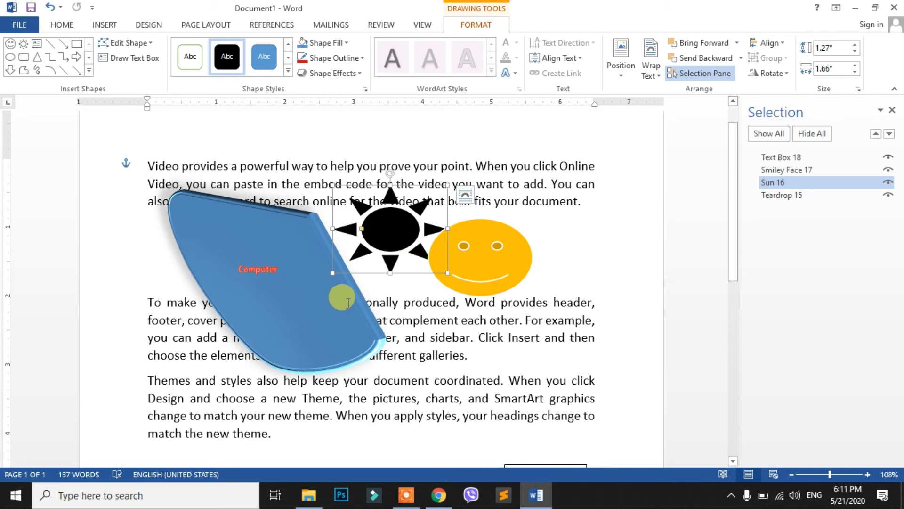
Step: Select the teardrop, smiley face and sun together and apply Align Center and Align Middle to them
left_click(314, 271)
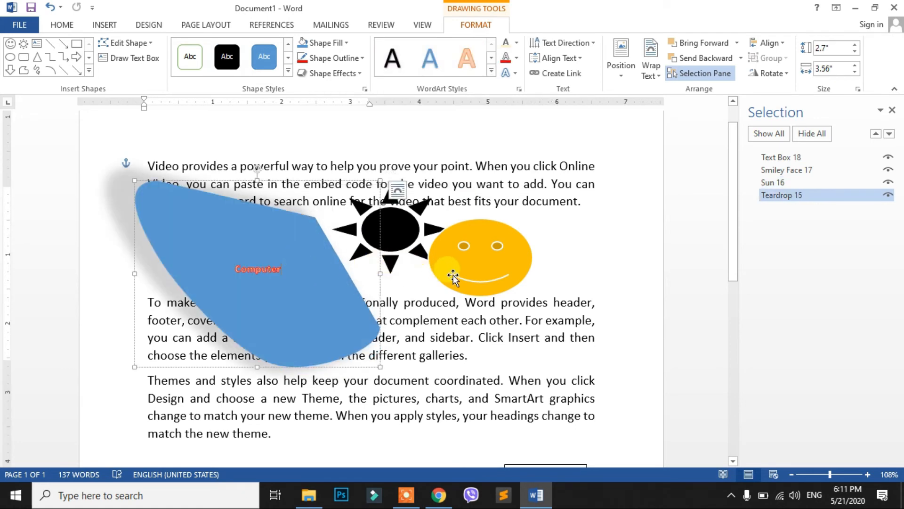
left_click(466, 269, "ctrl")
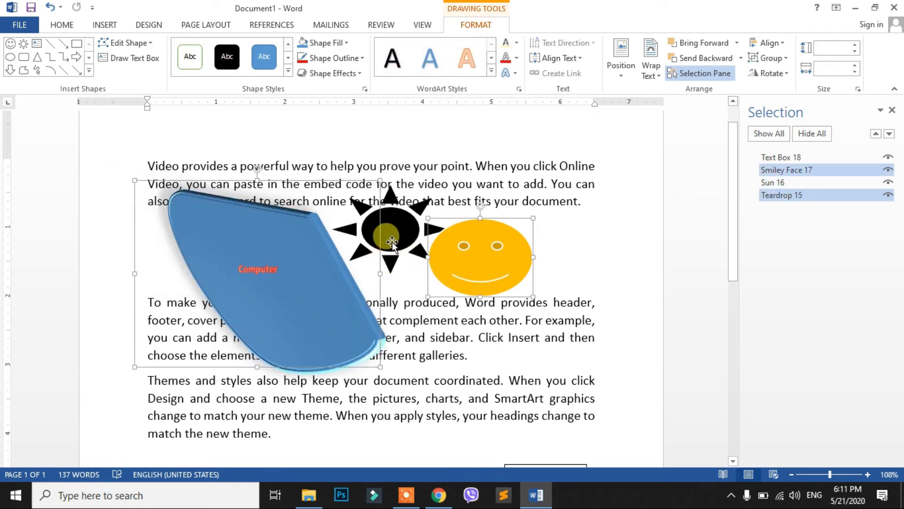
left_click(394, 239, "ctrl")
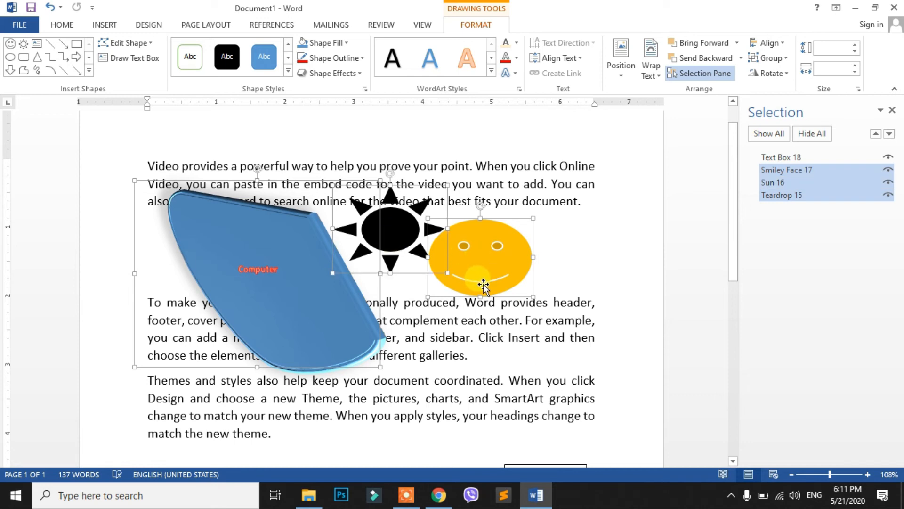
left_click(778, 43)
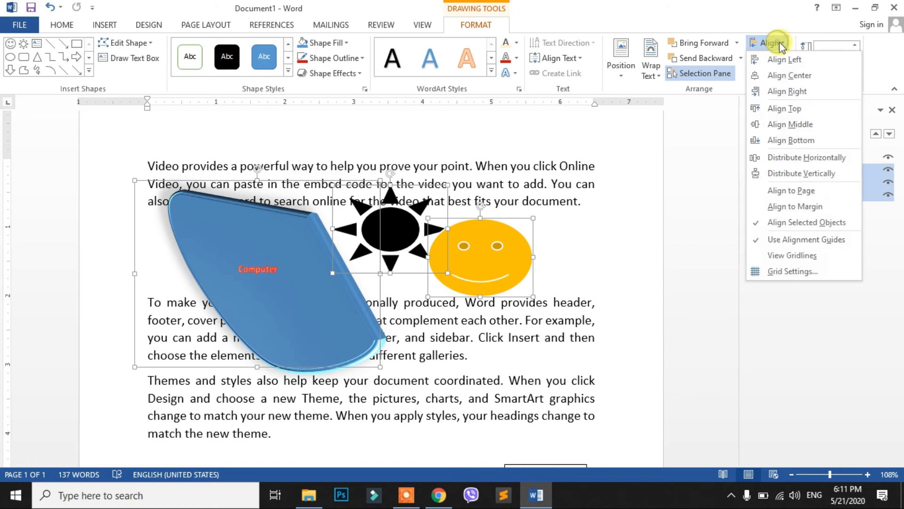
left_click(799, 77)
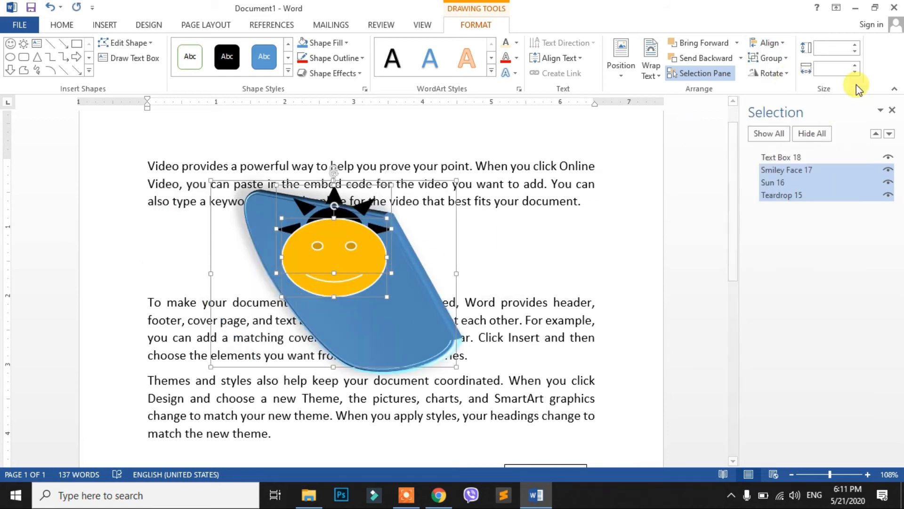
left_click(772, 42)
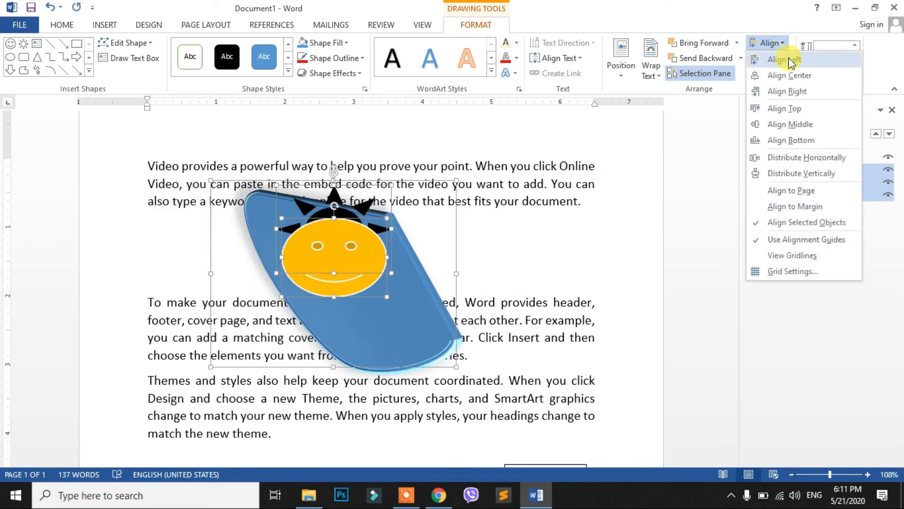
left_click(801, 124)
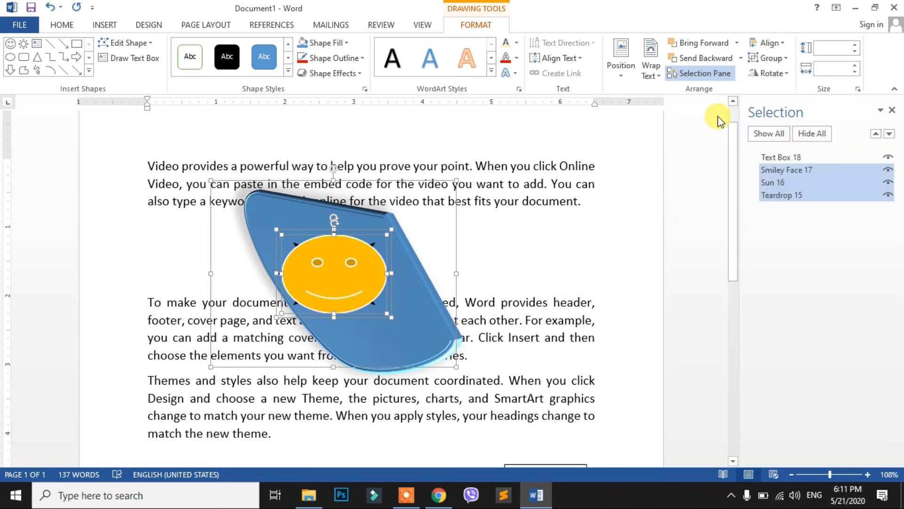
Step: Deselect the shapes, move the smiley face alone off the teardrop, and put it back partly overlapping the sun's right side
left_click(785, 59)
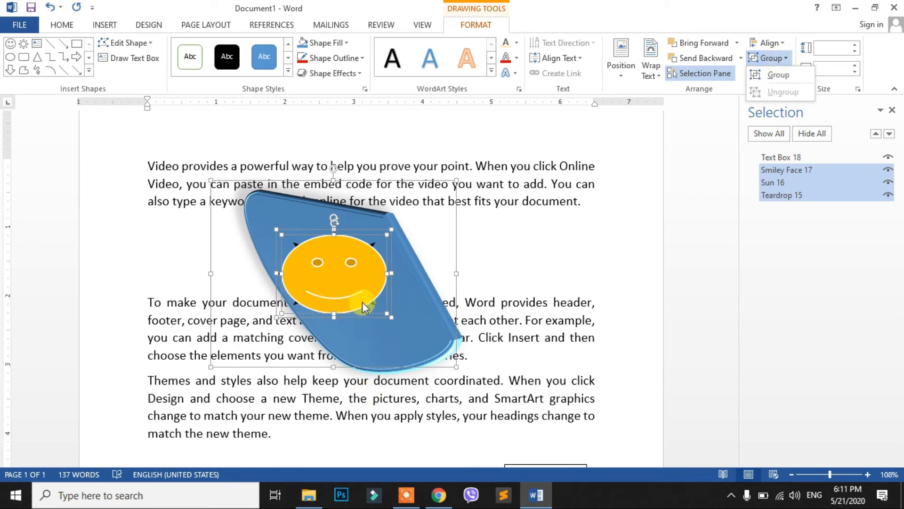
left_click(511, 319)
left_click(329, 413)
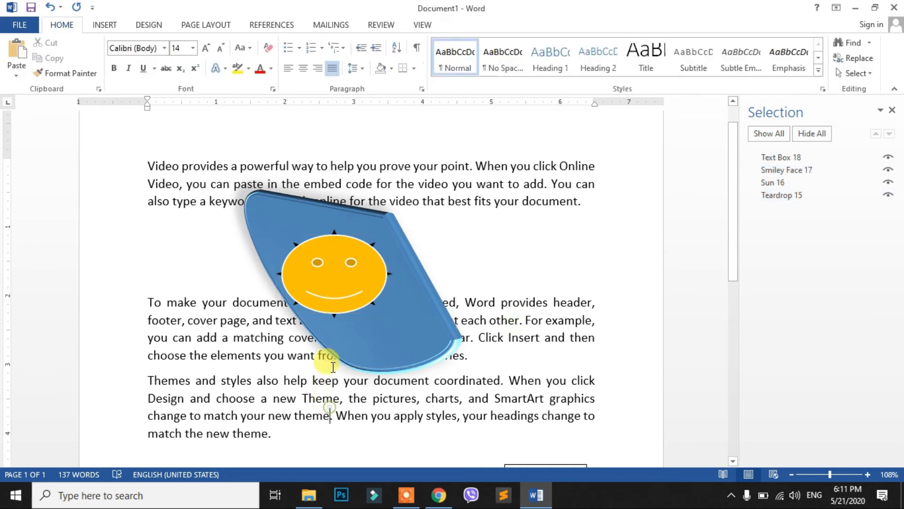
left_click_drag(350, 277, 235, 313)
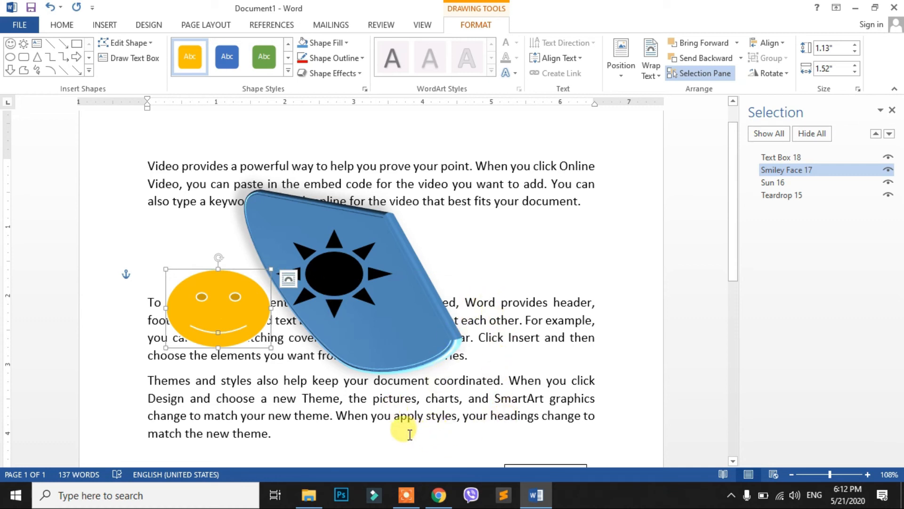
left_click_drag(228, 302, 332, 290)
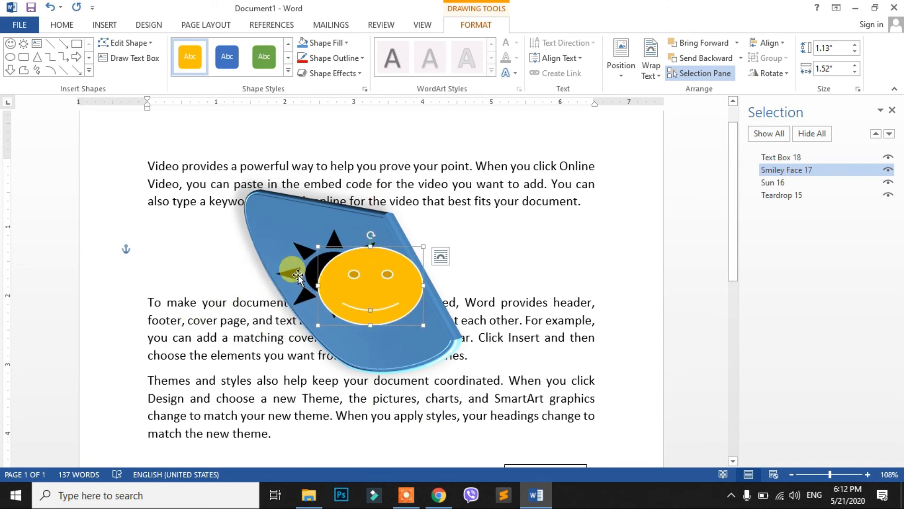
Step: Group the smiley face, sun and teardrop into one object
left_click(291, 269, "shift")
left_click(254, 213, "shift")
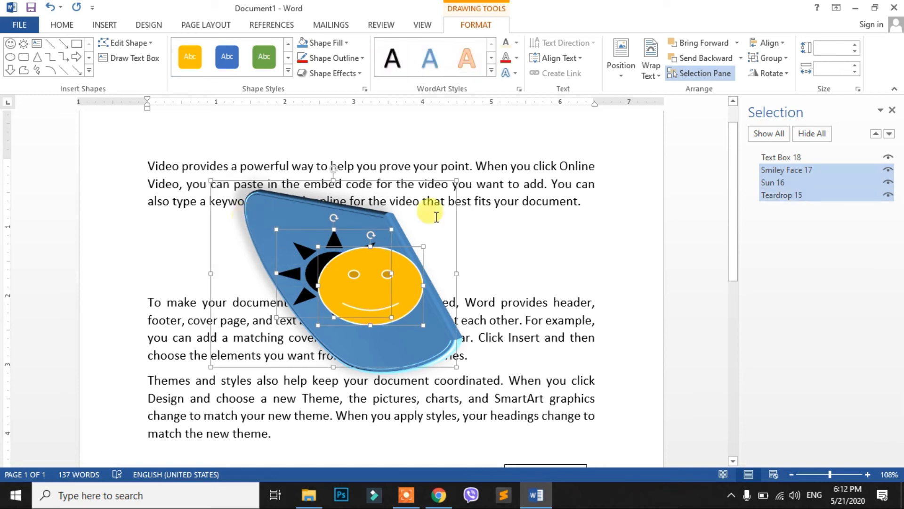
left_click(770, 58)
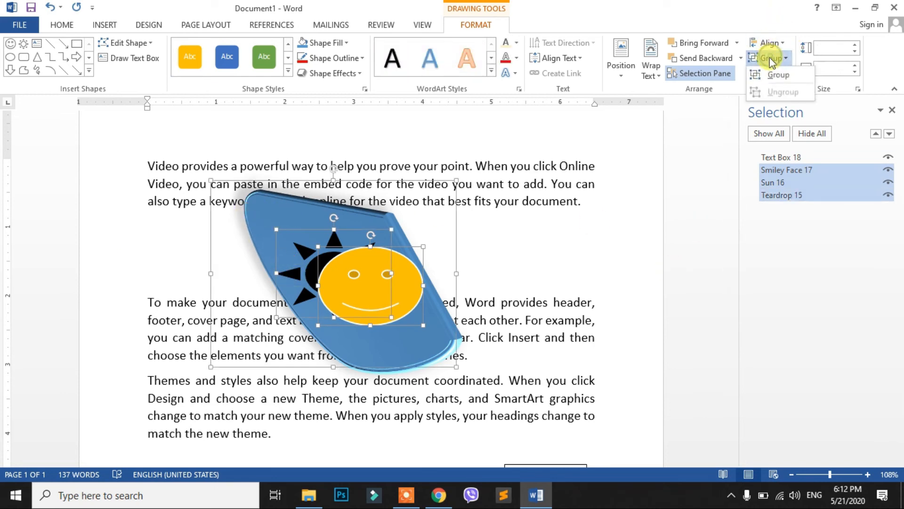
left_click(777, 74)
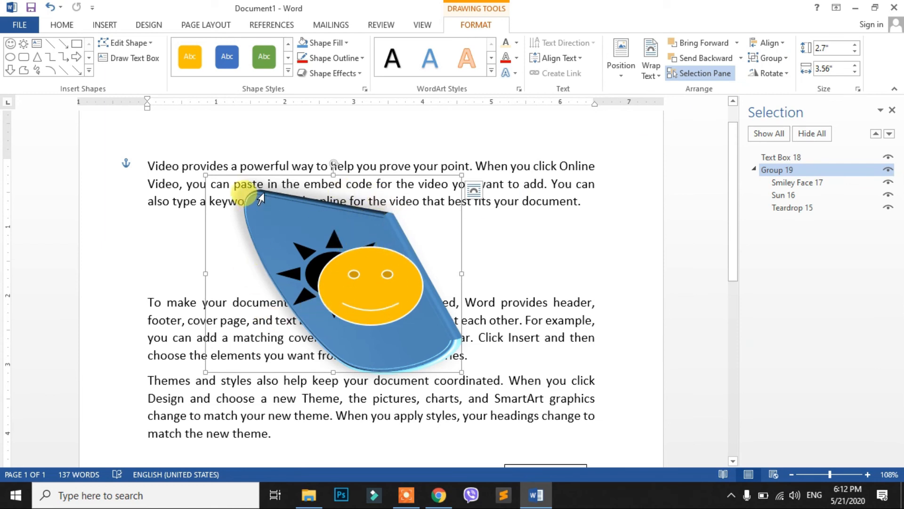
Step: Move the grouped shapes slightly down and right, and shift the teardrop within the group slightly up and left
left_click_drag(257, 175, 296, 201)
left_click(393, 251)
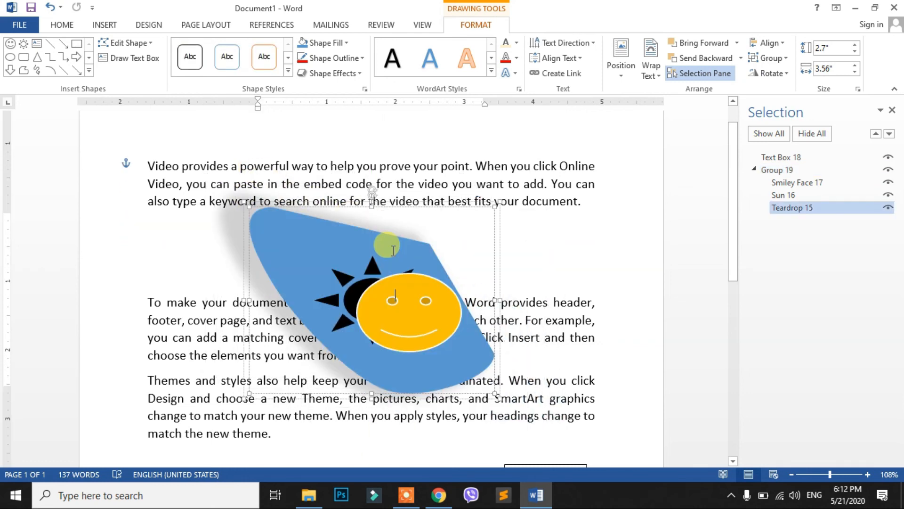
left_click(321, 175)
double_click(304, 223)
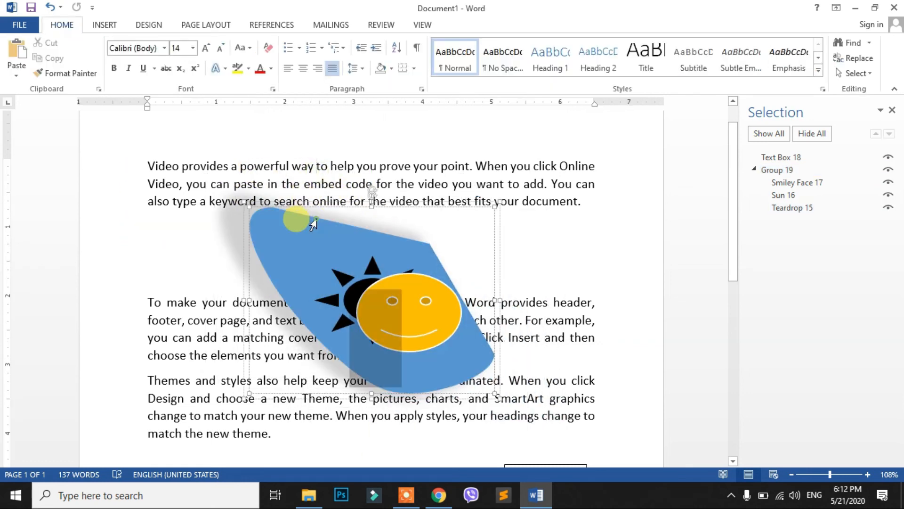
left_click_drag(305, 206, 291, 183)
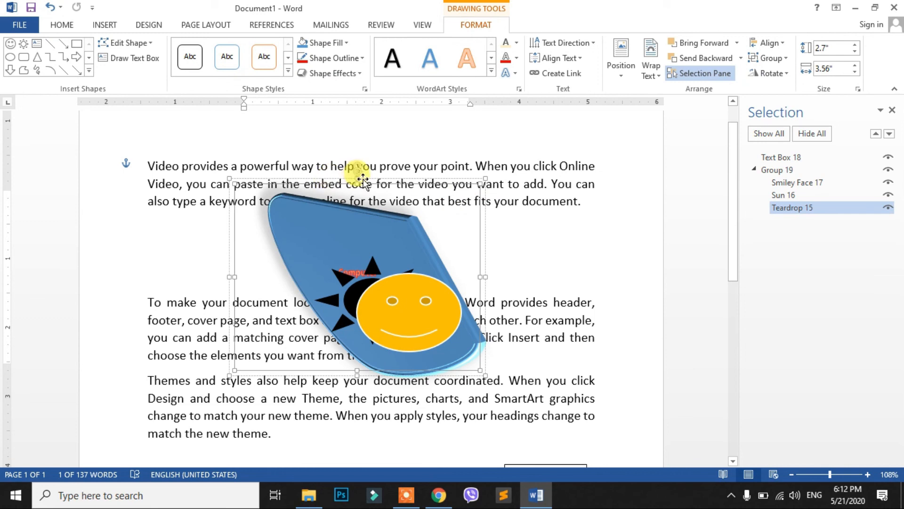
Step: Select the grouped smiley face, sun and teardrop and ungroup them into separate shapes
left_click(570, 329)
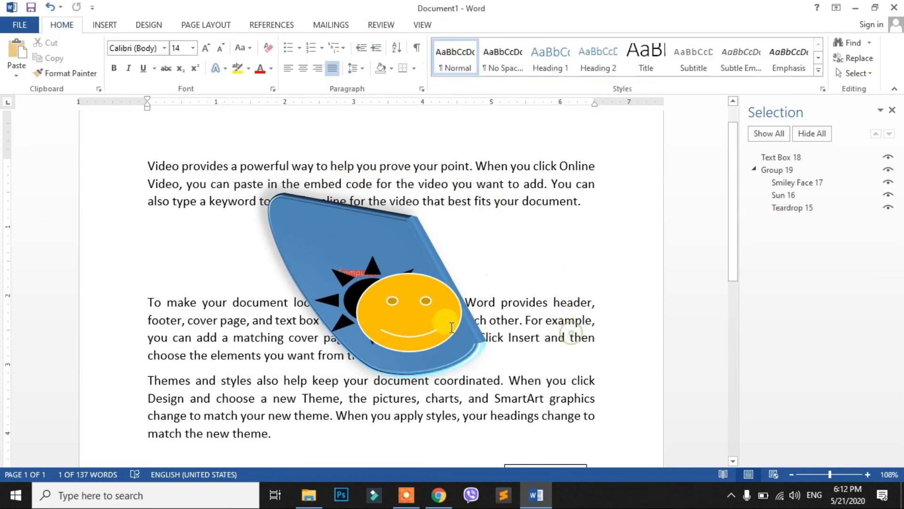
left_click(442, 325)
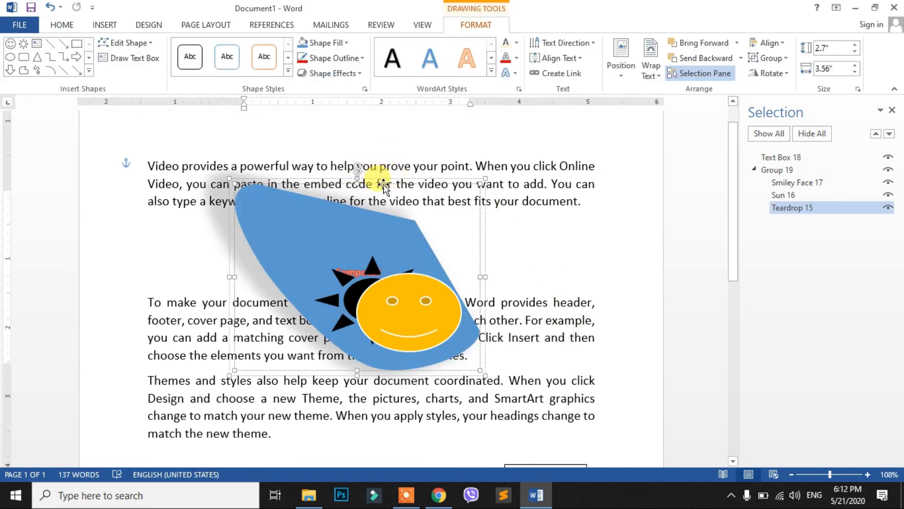
left_click(383, 186)
left_click(785, 59)
left_click(792, 98)
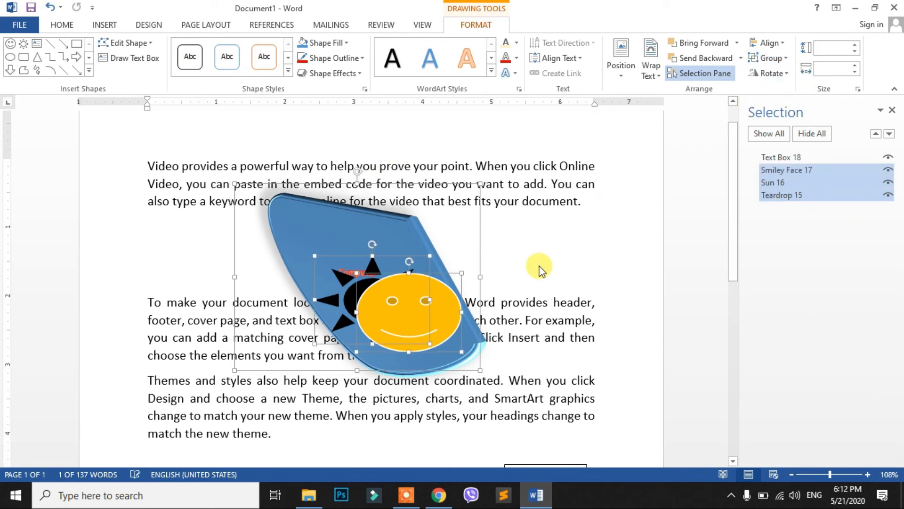
Step: Deselect the shapes, move the smiley face alone slightly left over the sun, and view its rotate and flip options without applying any
left_click(534, 303)
left_click_drag(393, 333, 363, 327)
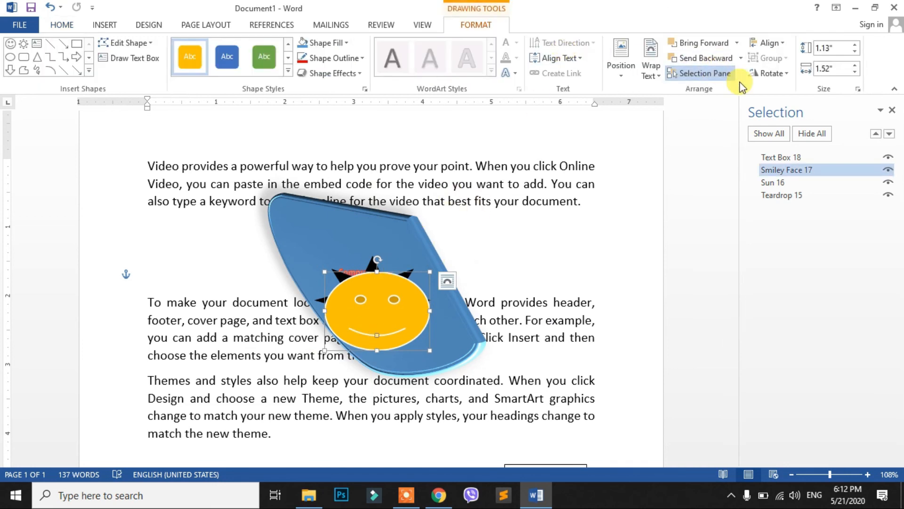
left_click(791, 81)
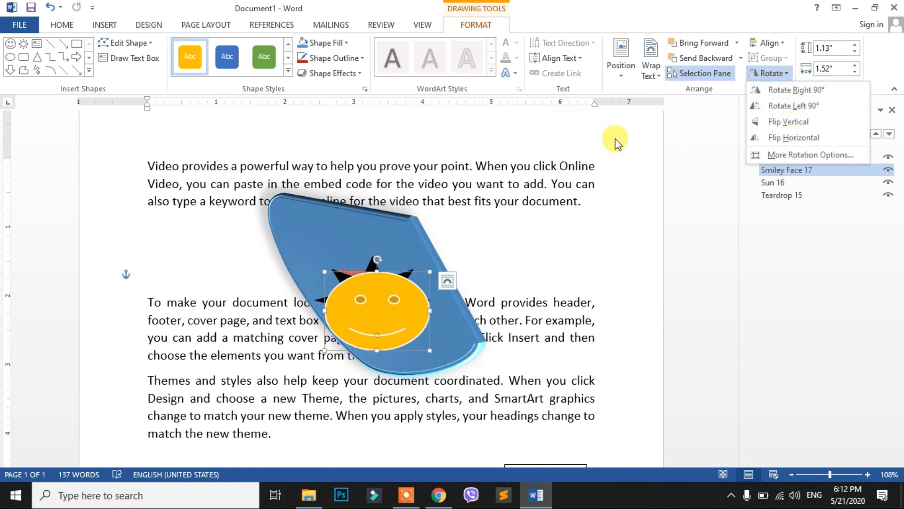
key("Escape")
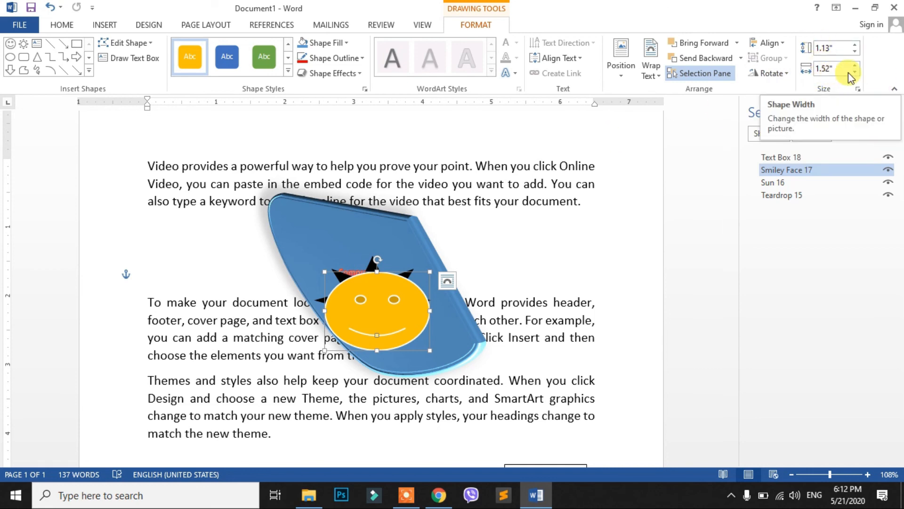